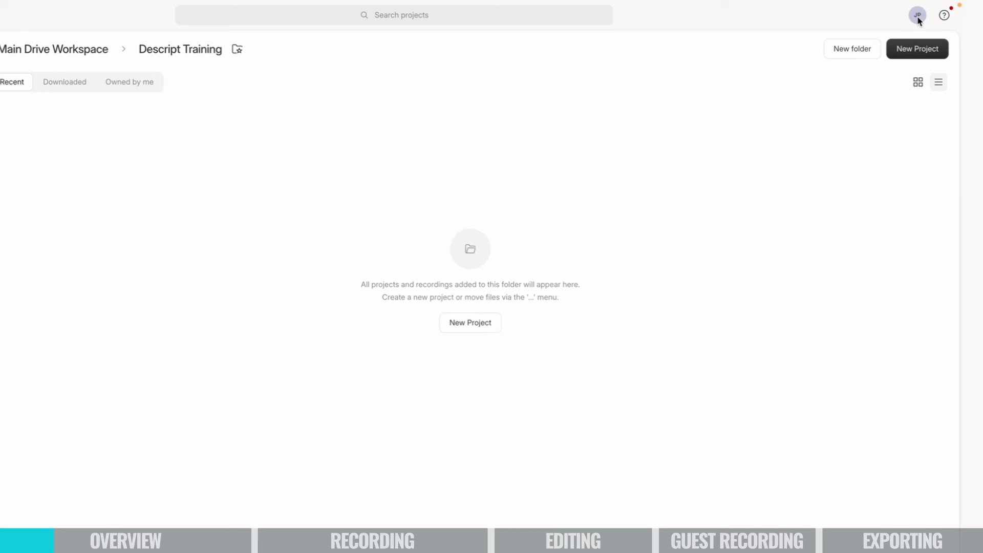
# In account Settings, review the default project type and make English the default transcription language.
pyautogui.click(918, 16)
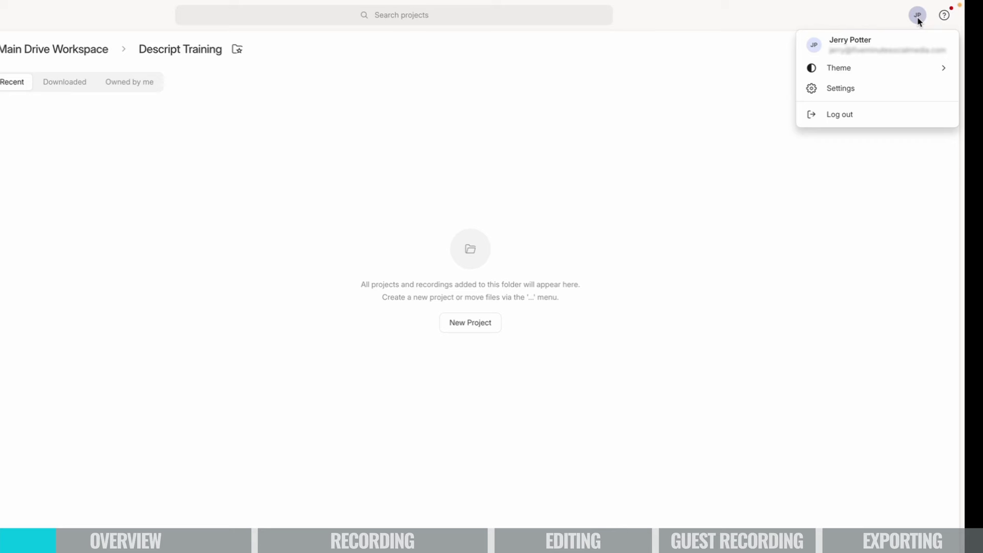
pyautogui.click(843, 89)
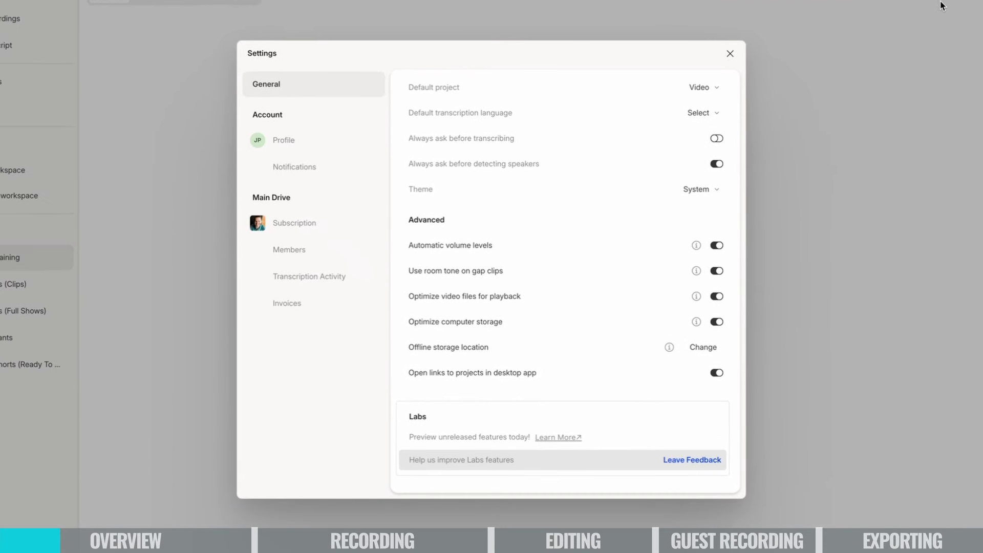
pyautogui.click(715, 89)
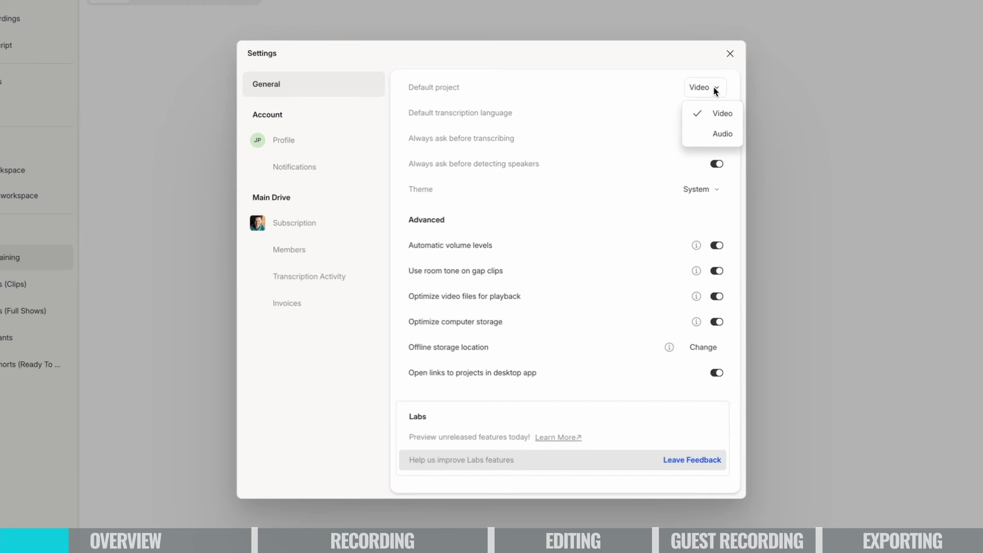
pyautogui.click(716, 113)
pyautogui.click(724, 136)
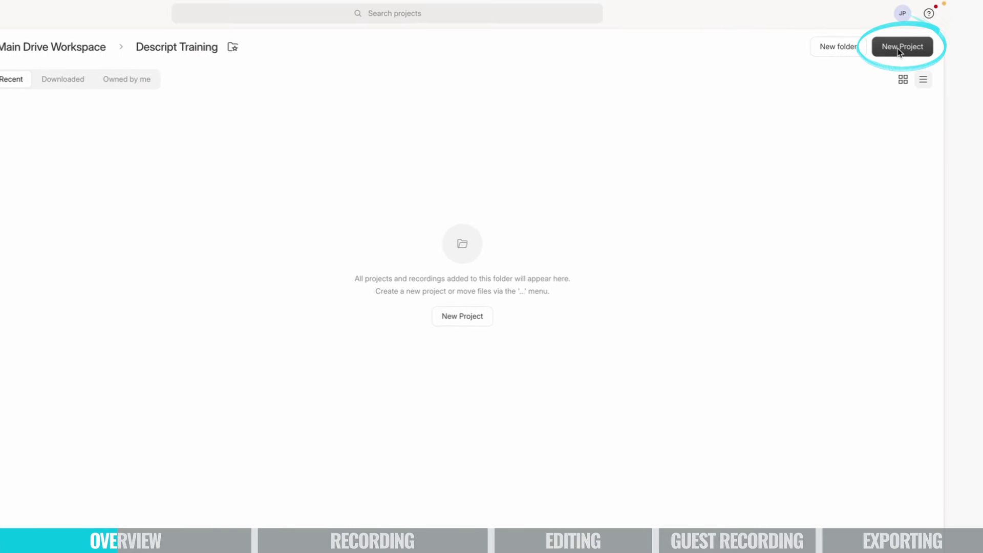
# Open New Project to view the available project types.
pyautogui.click(898, 49)
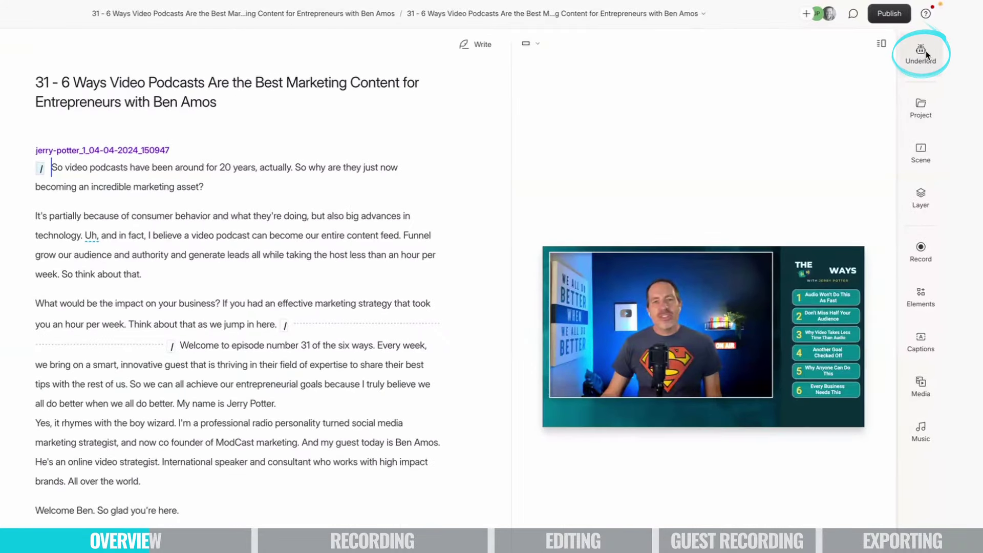
# Go through the Underlord and Project panels to the first scene's settings, showing its 32.2-second duration and layers.
pyautogui.click(919, 51)
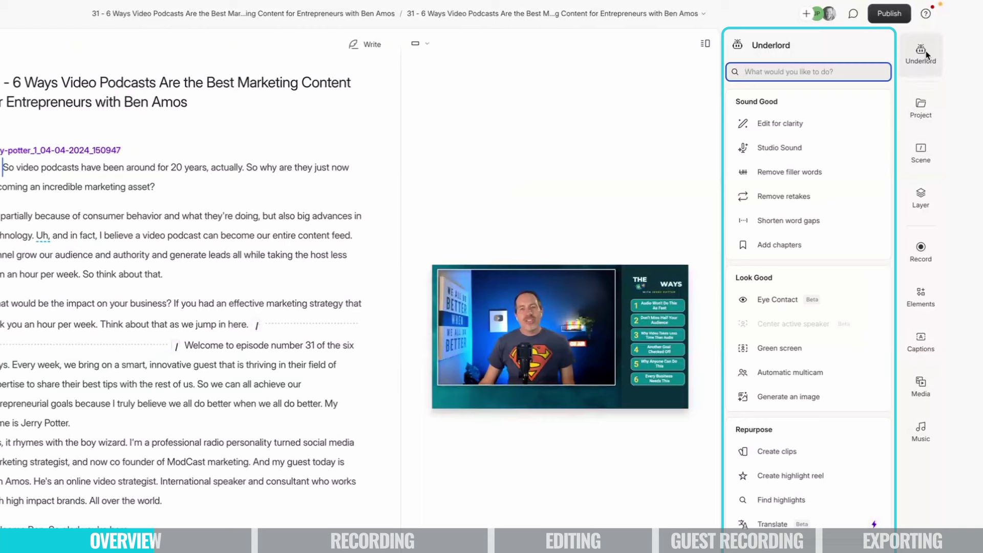
pyautogui.scroll(-3, 824, 224)
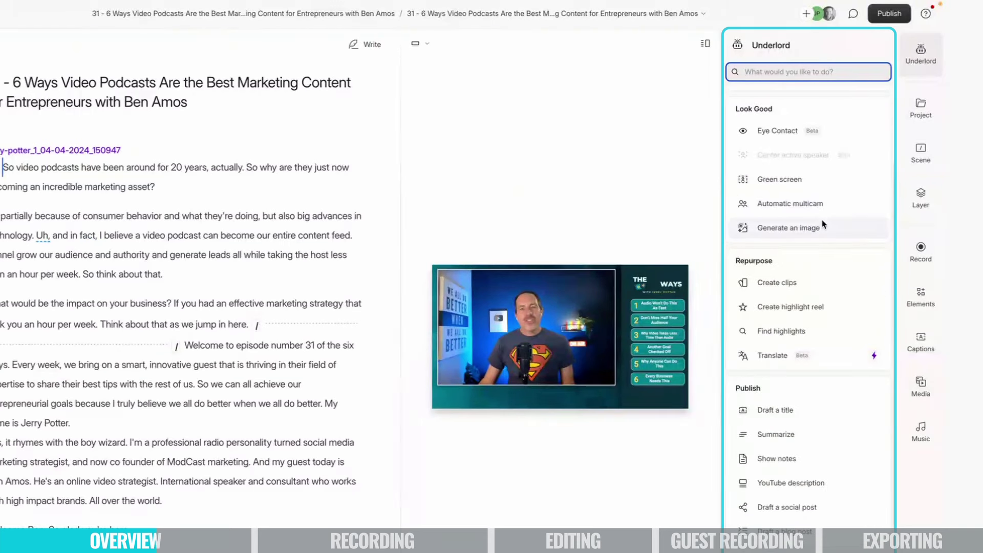
pyautogui.scroll(3, 824, 224)
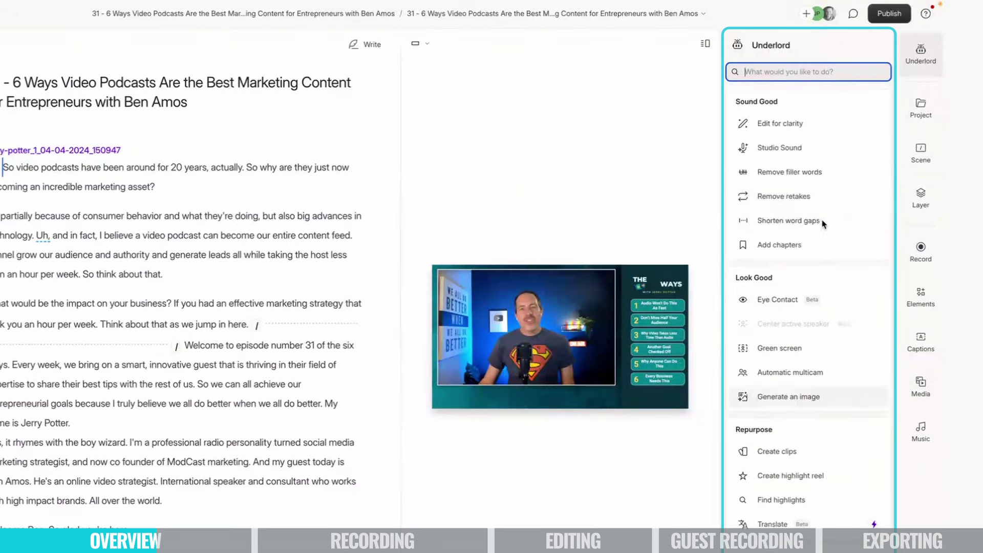
pyautogui.click(921, 107)
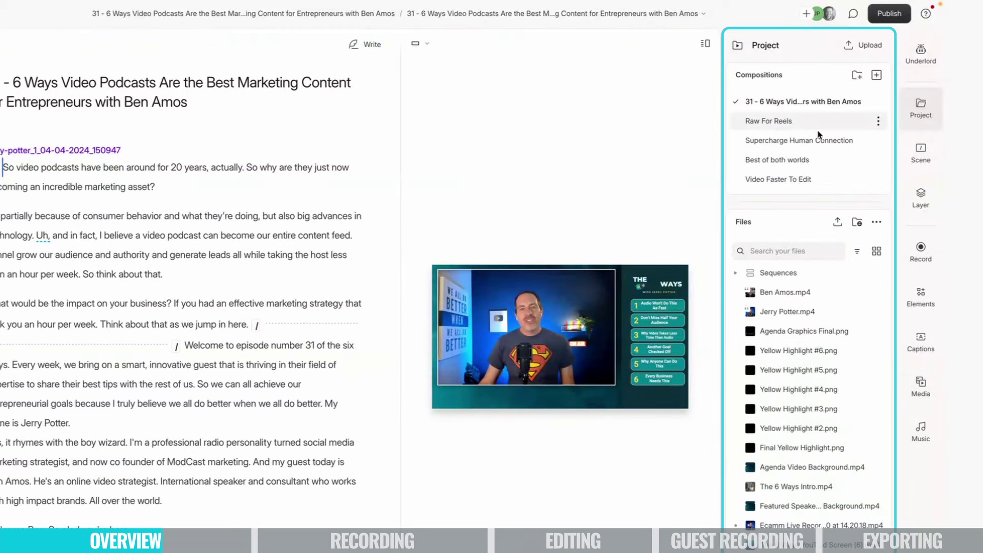
pyautogui.click(923, 152)
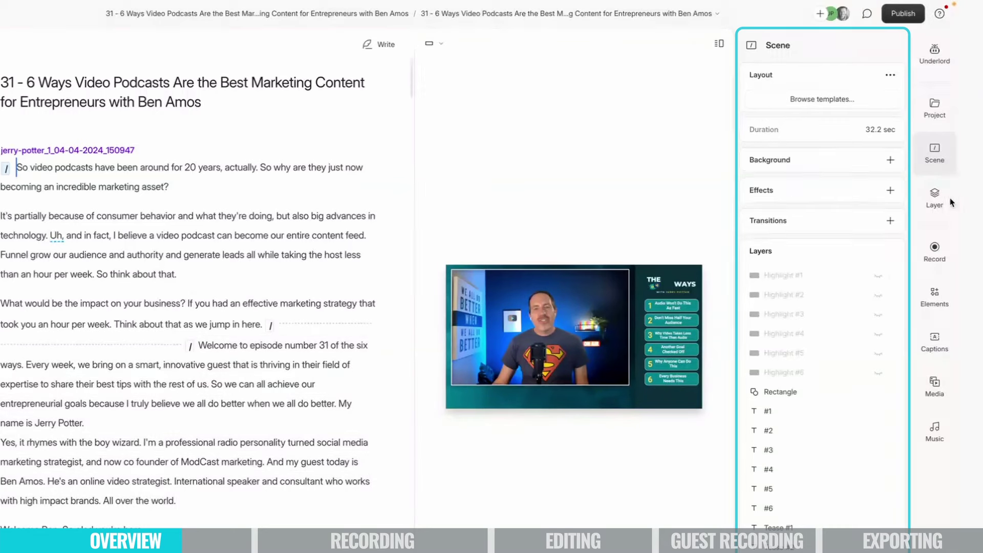
# List the scene's layers, dragging the Rectangle layer down and then back above #1.
pyautogui.click(936, 201)
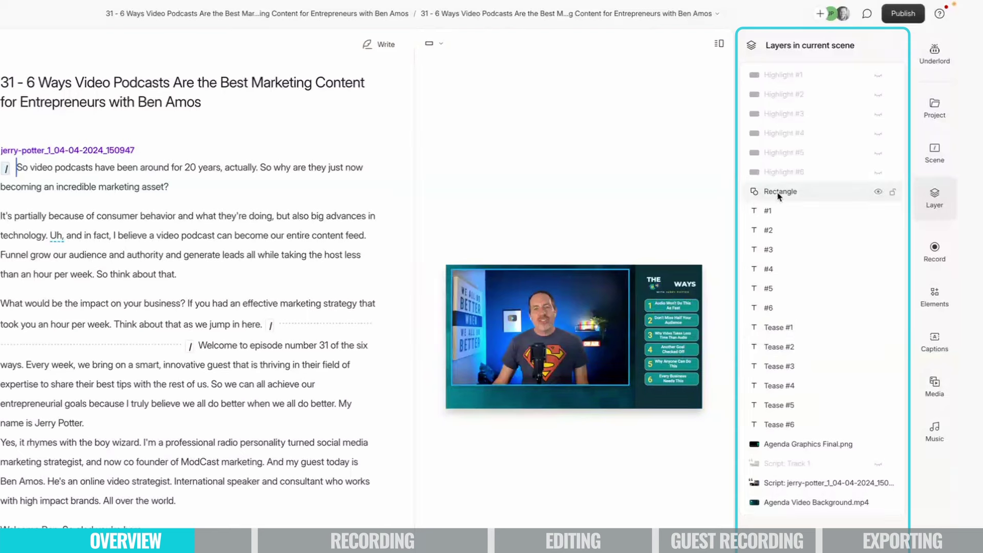
pyautogui.moveTo(778, 197); pyautogui.dragTo(793, 440)
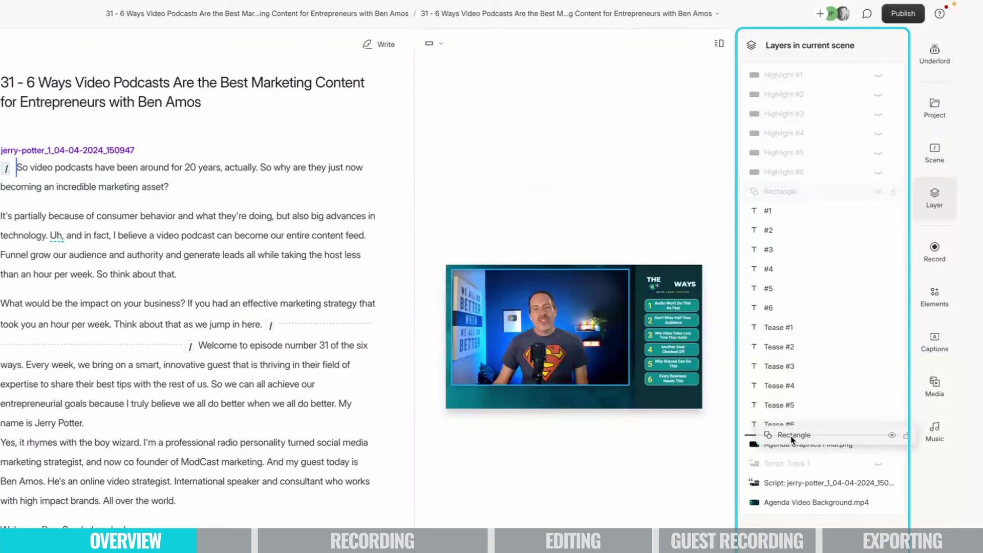
pyautogui.moveTo(792, 439); pyautogui.dragTo(797, 201)
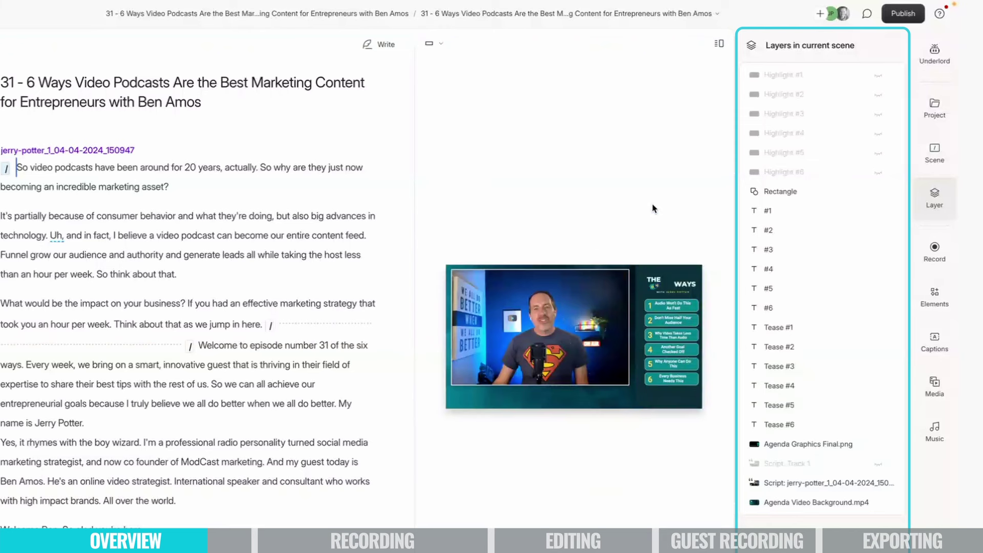
# Browse the recording options and the text and shape elements in the sidebar.
pyautogui.click(934, 251)
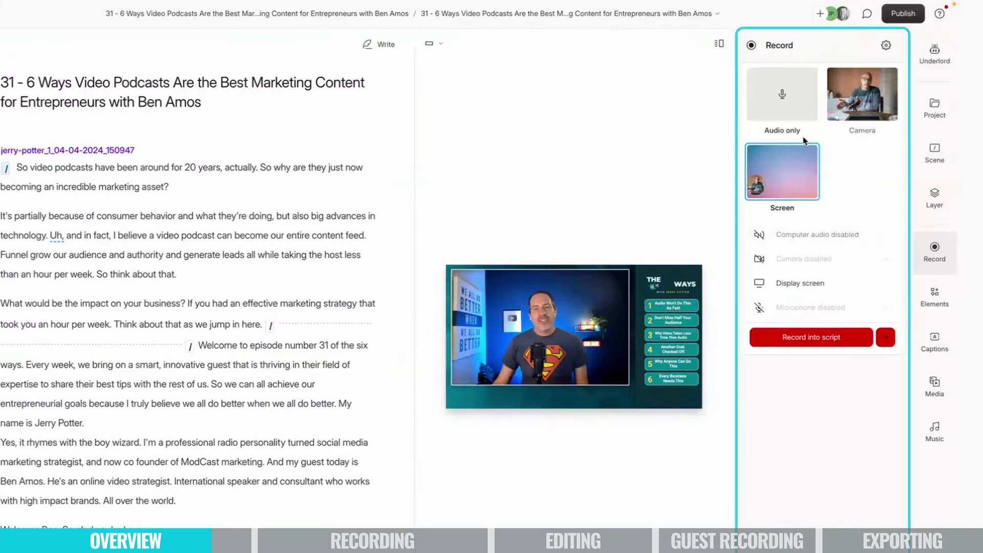
pyautogui.click(928, 287)
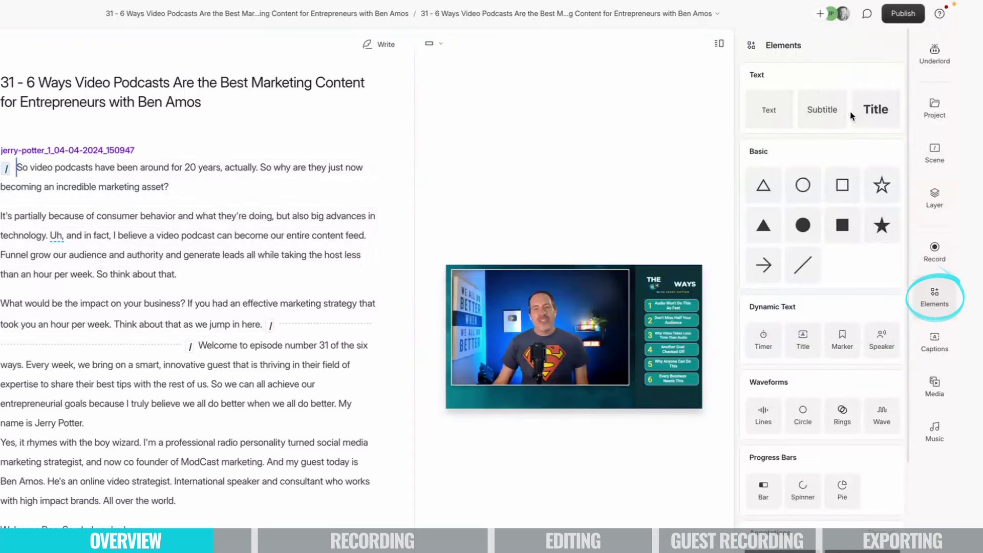
pyautogui.scroll(-3, 820, 307)
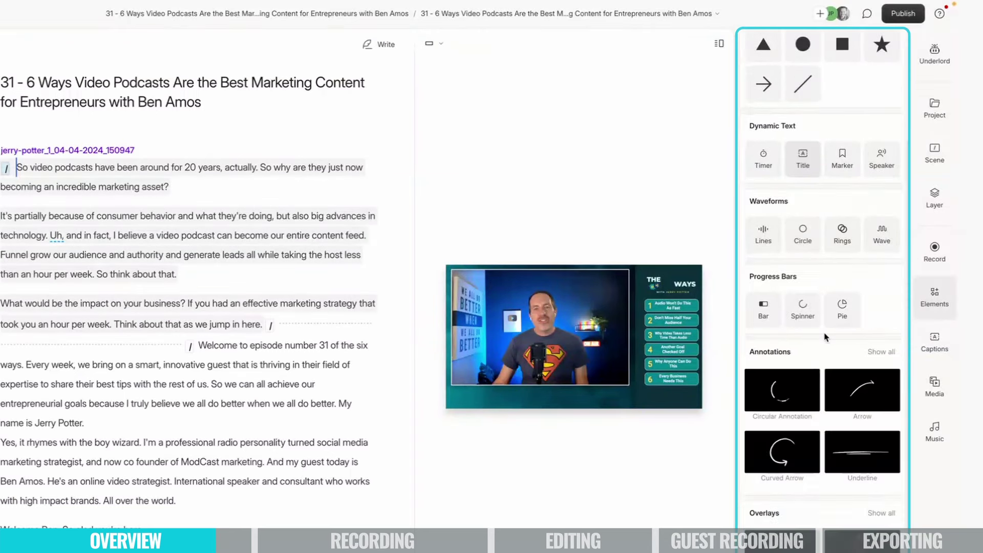
pyautogui.scroll(3, 809, 385)
pyautogui.scroll(-1, 797, 453)
pyautogui.scroll(-5, 797, 453)
# Browse the caption styles, stock videos and images, and music tracks and sound effects.
pyautogui.click(935, 343)
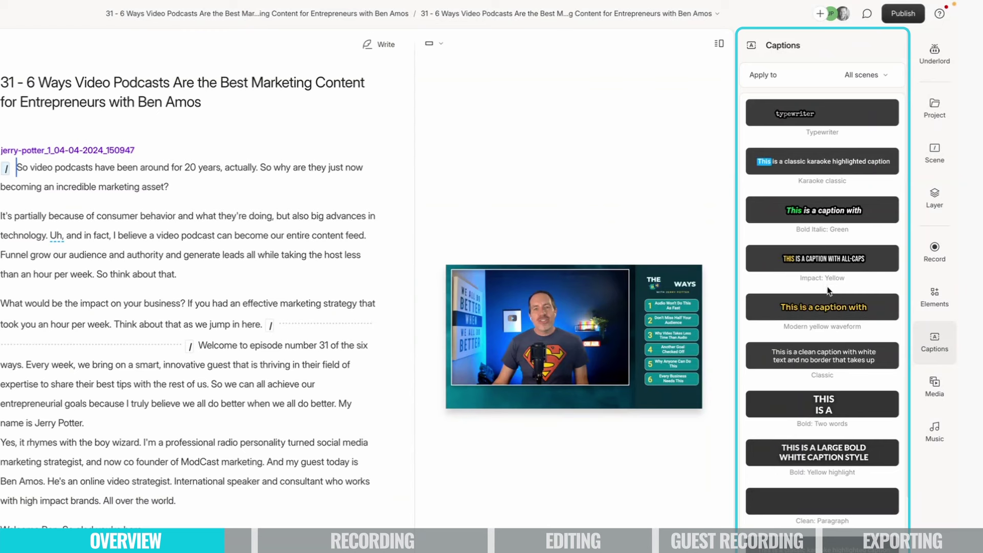
pyautogui.scroll(-5, 828, 287)
pyautogui.scroll(5, 824, 293)
pyautogui.scroll(-1, 906, 334)
pyautogui.click(935, 383)
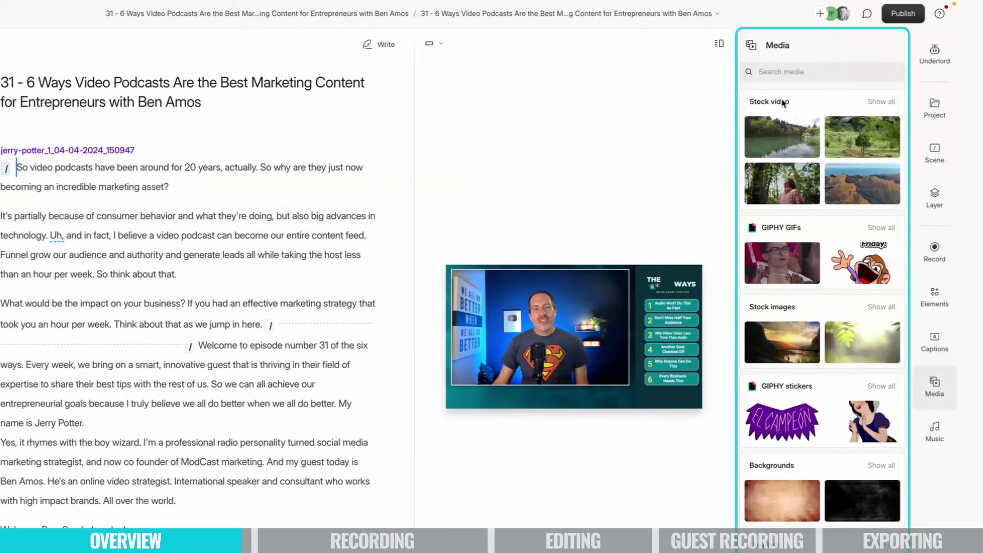
pyautogui.click(942, 432)
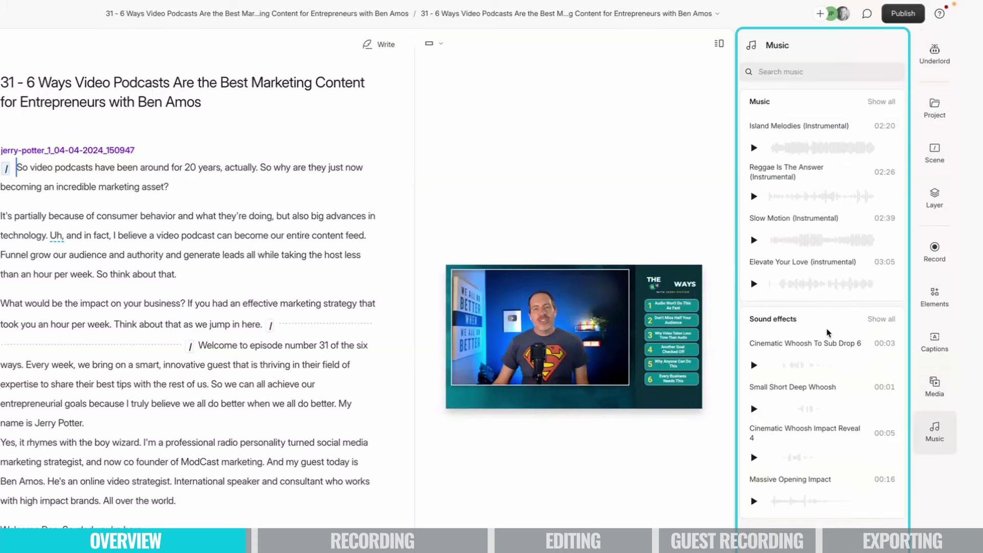
pyautogui.moveTo(802, 249)
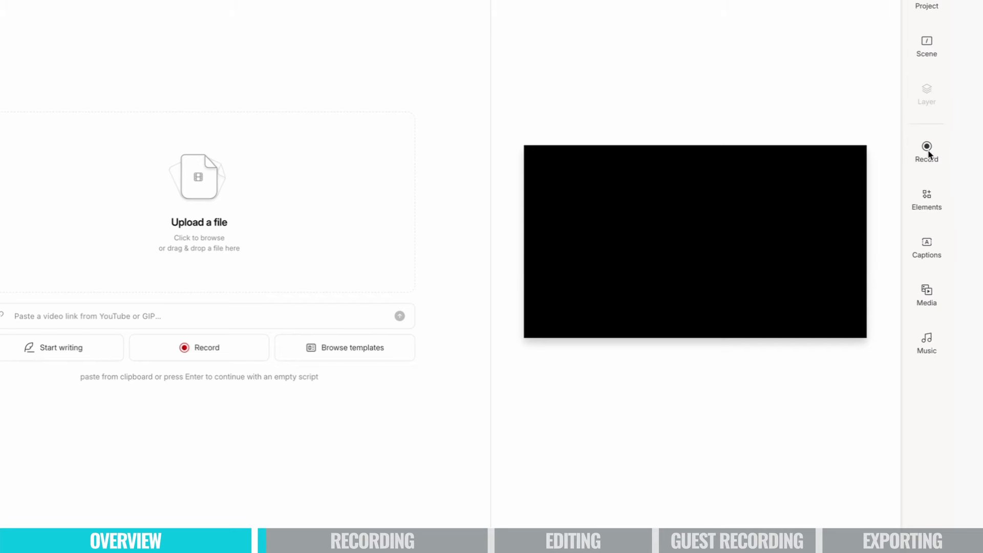
# Show the project's recording options and check the recorder's screen resolution, keeping 4k.
pyautogui.click(927, 151)
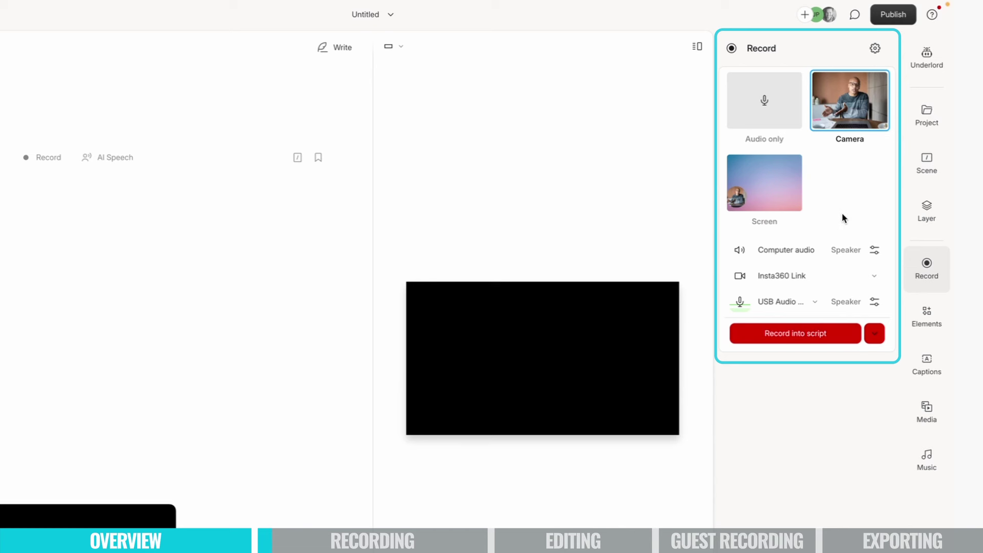
pyautogui.click(875, 49)
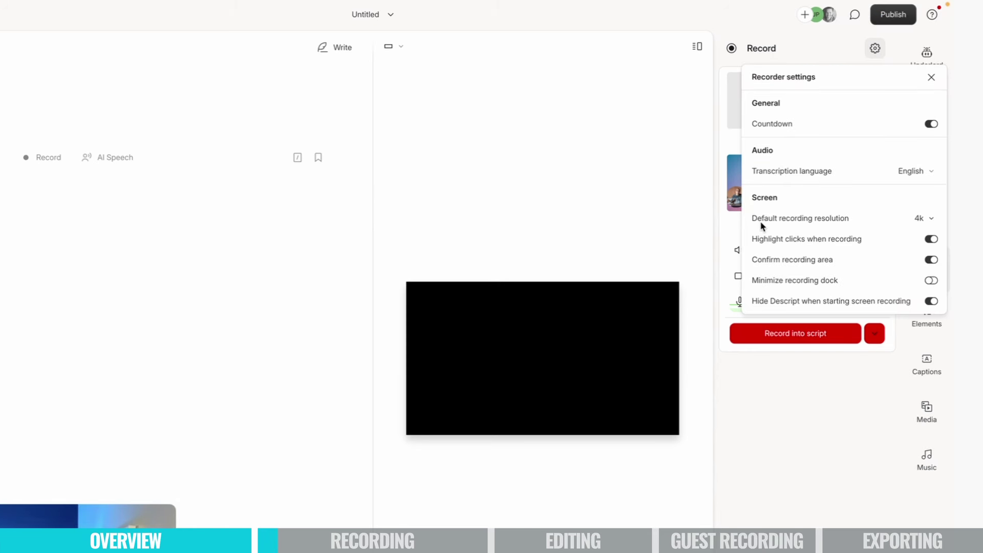
pyautogui.click(931, 221)
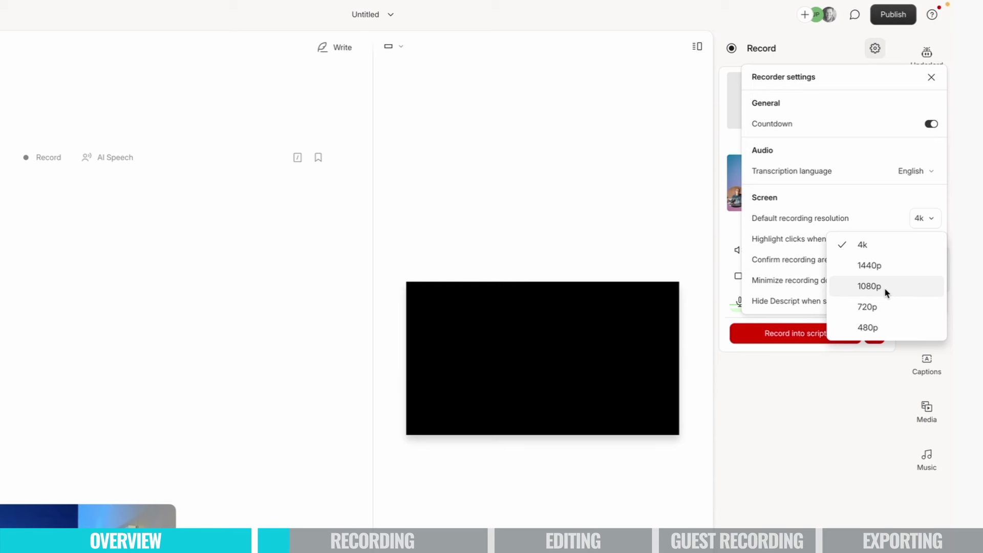
pyautogui.click(888, 205)
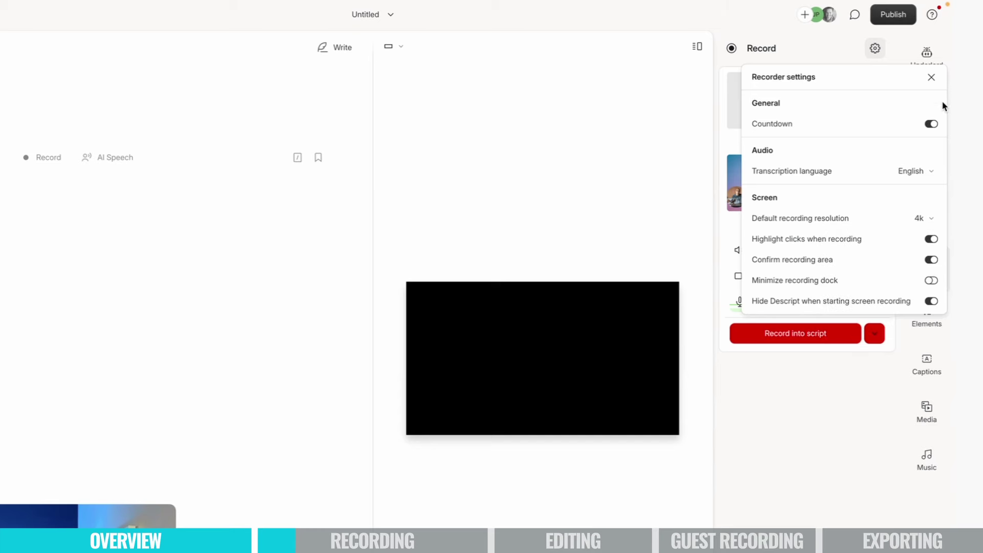
pyautogui.press('Escape')
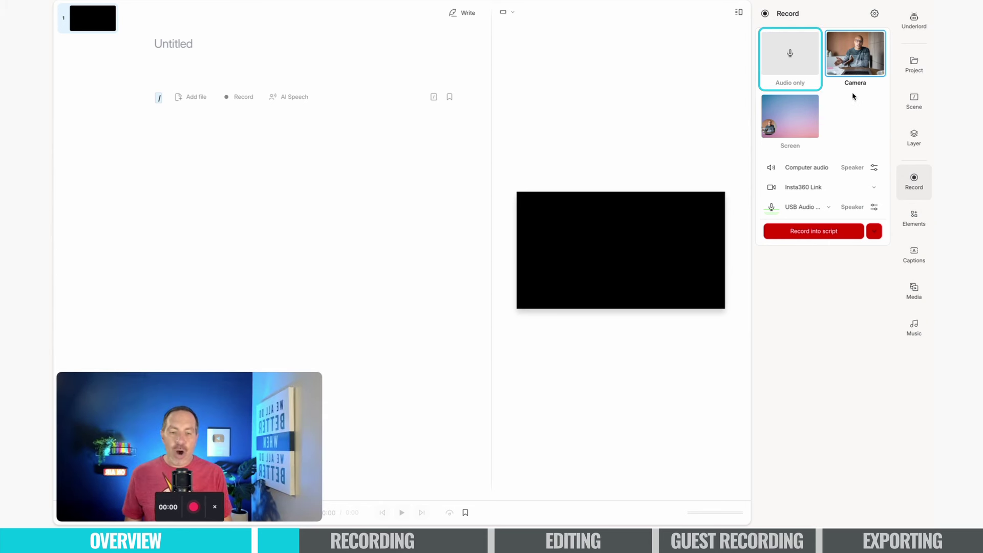
pyautogui.click(794, 71)
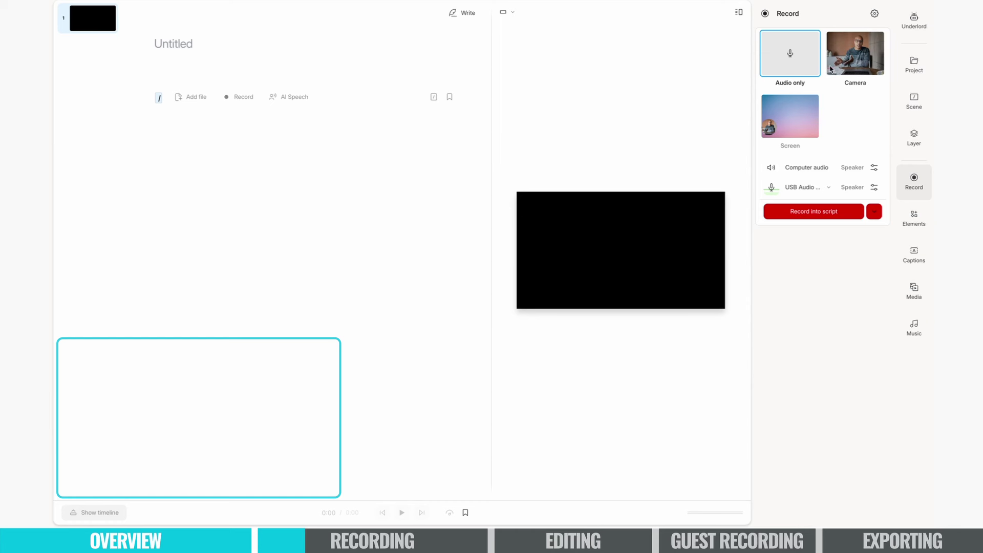
pyautogui.click(867, 65)
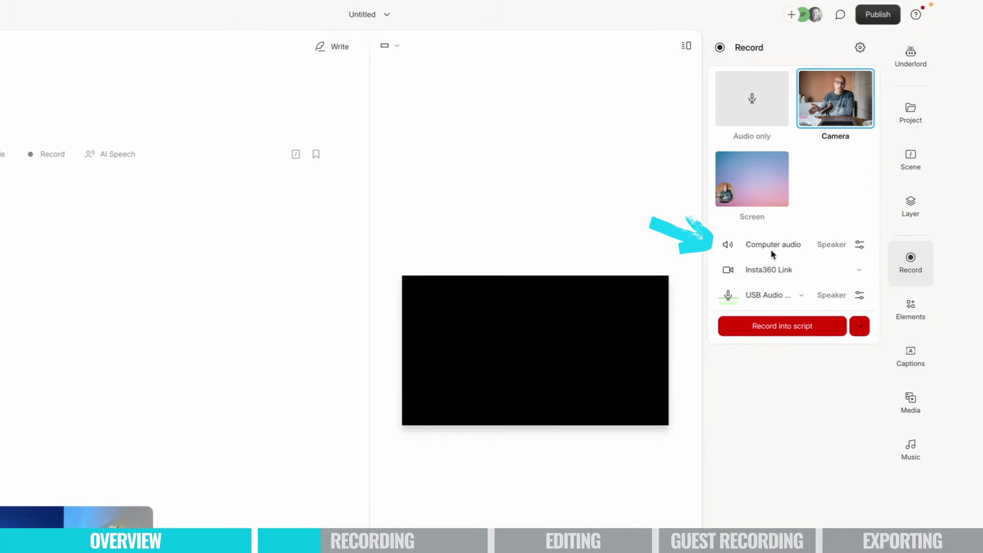
# Disable computer audio capture and keep Insta360 Link as the recording camera.
pyautogui.click(728, 245)
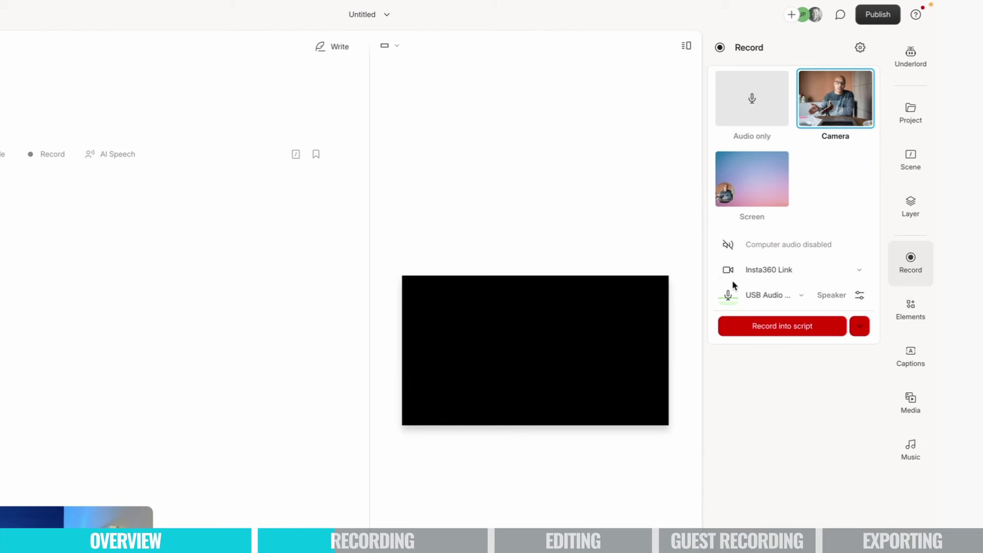
pyautogui.click(813, 276)
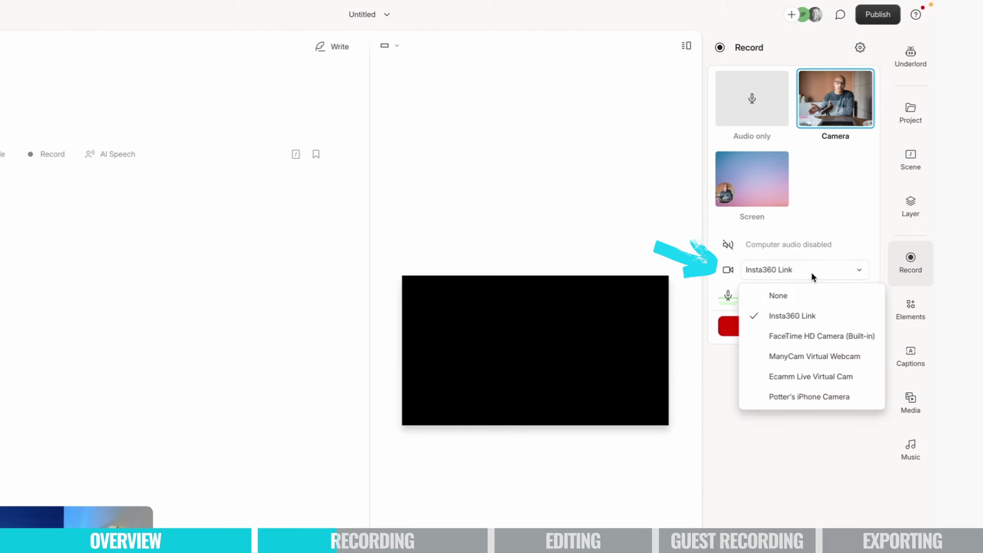
pyautogui.click(813, 277)
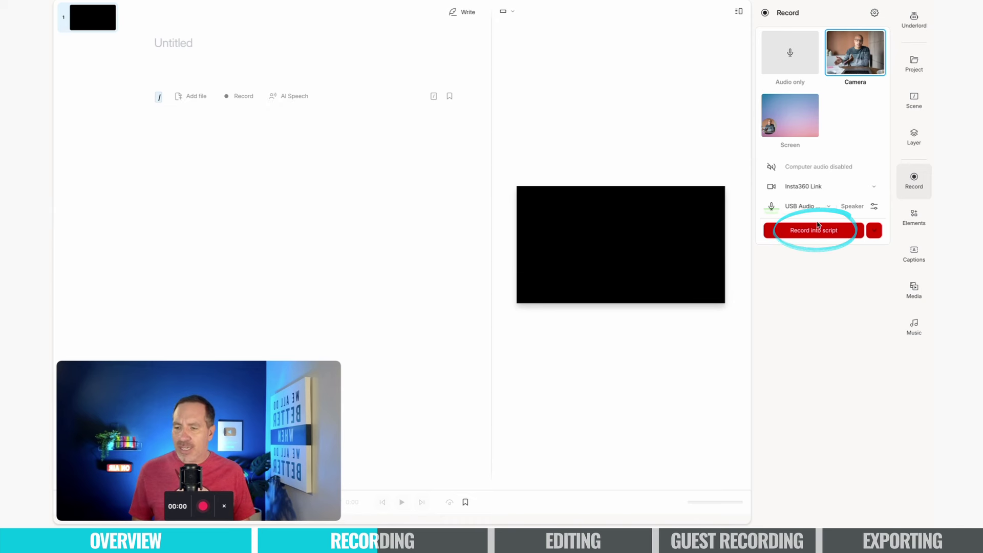
# Start recording the episode on camera into the script, running to about 01:58.
pyautogui.click(820, 233)
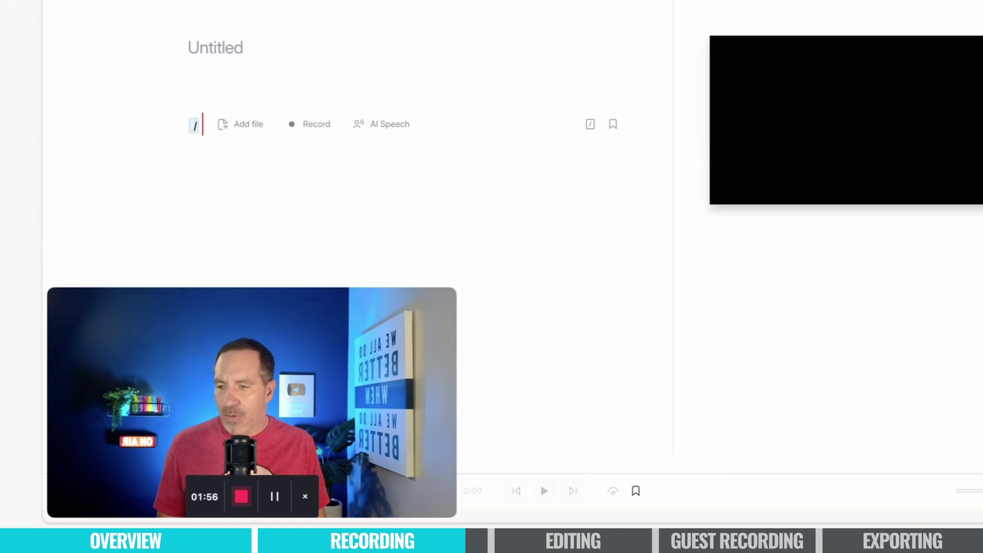
# Stop the camera recording so Descript transcribes it into the script.
pyautogui.click(242, 498)
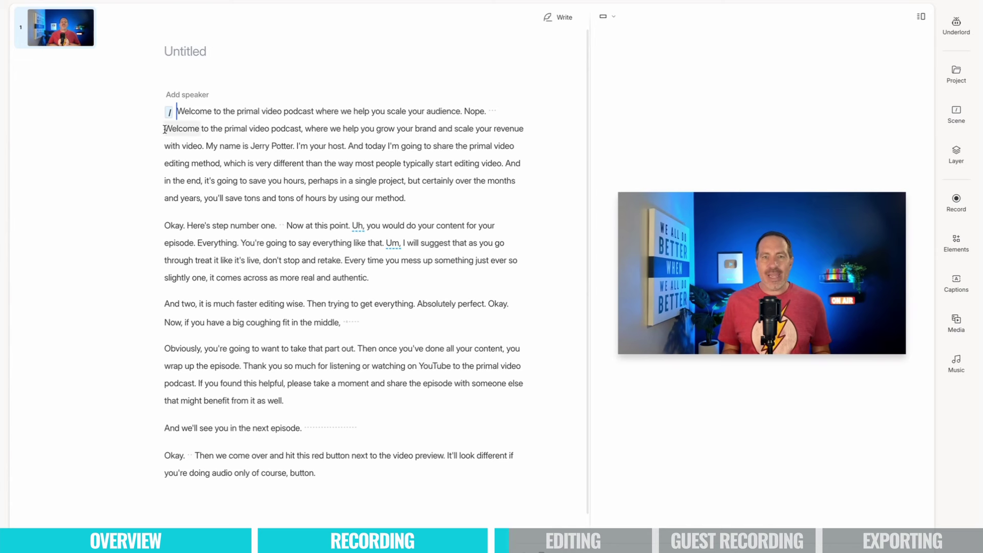
# Delete the flubbed 'scale your audience. Nope.' opening paragraph from the transcript.
pyautogui.tripleClick(180, 112)
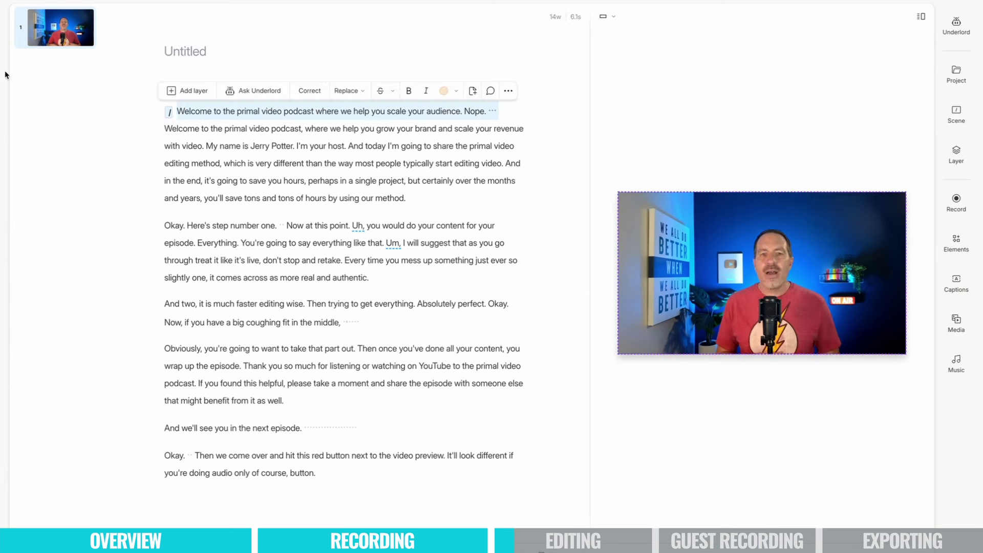
pyautogui.press('BackSpace')
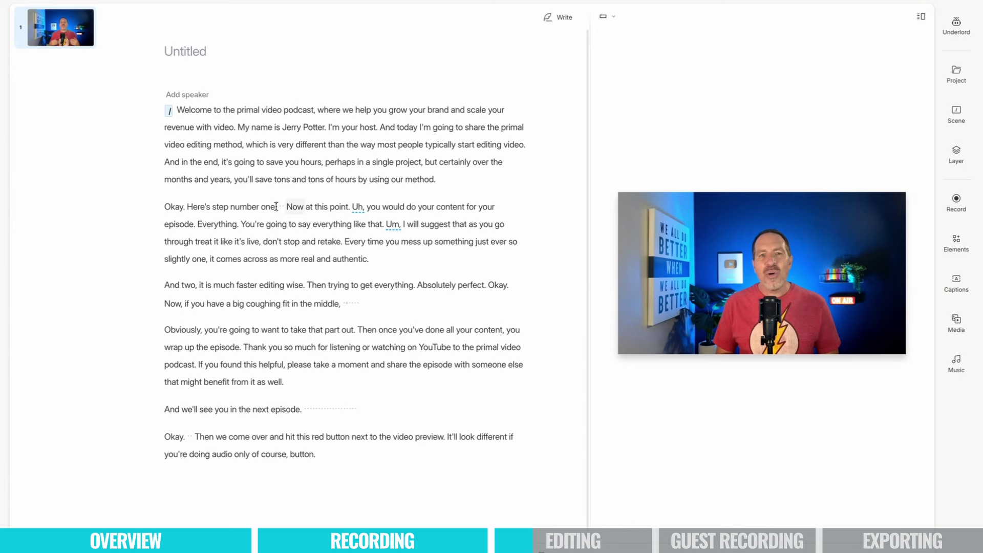
# Delete the 'Now at this point… wrap up the episode.' passage and the final paragraph, then undo the deletions.
pyautogui.moveTo(276, 207); pyautogui.dragTo(349, 328)
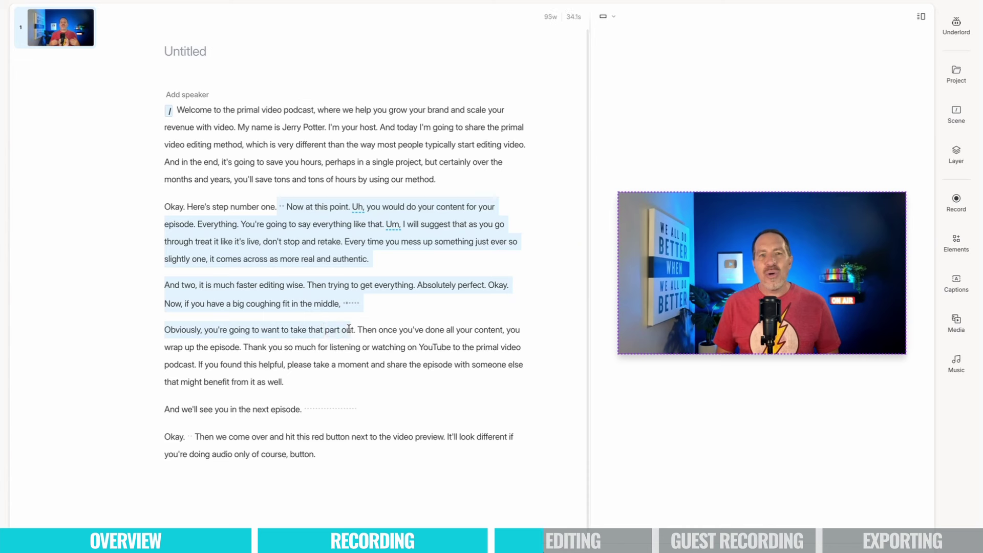
pyautogui.moveTo(349, 328); pyautogui.dragTo(252, 344)
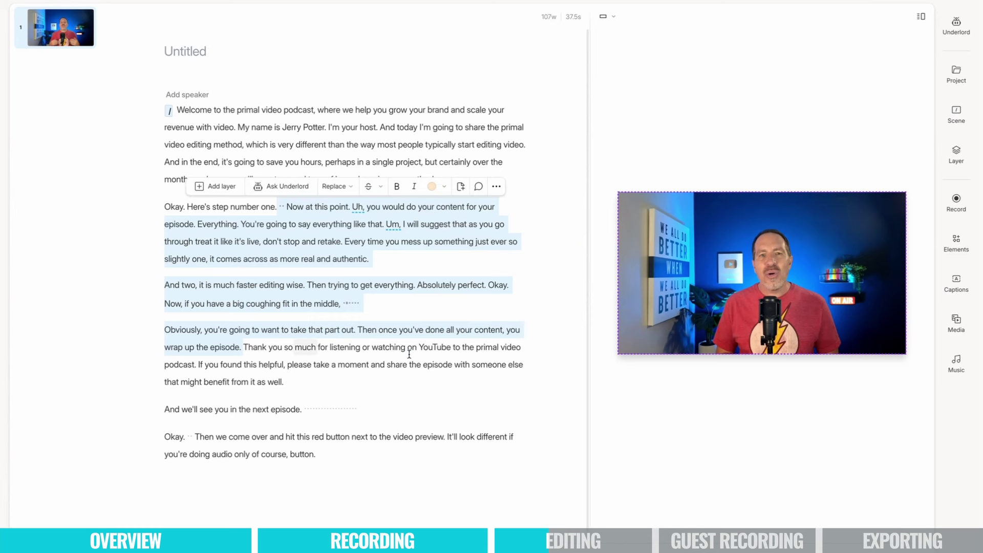
pyautogui.press('BackSpace')
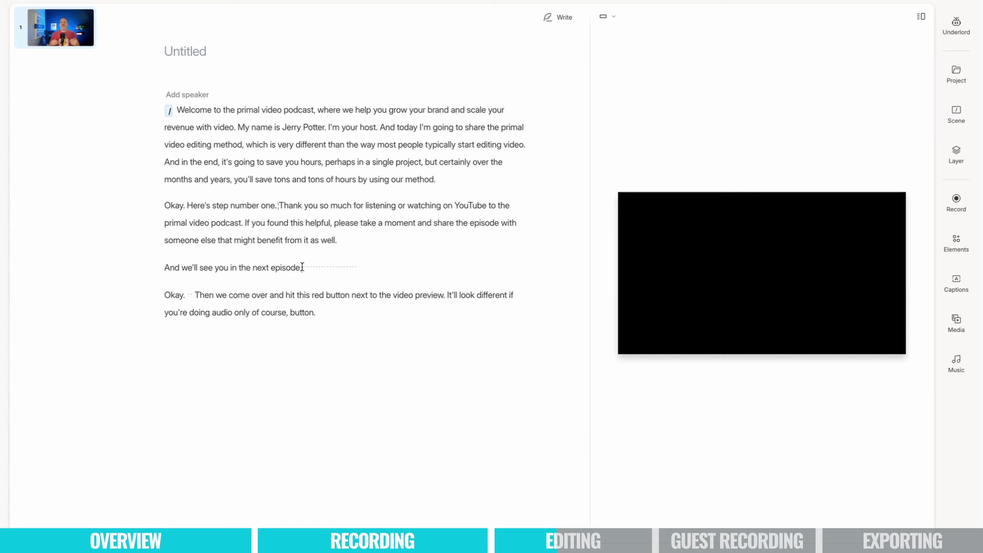
pyautogui.moveTo(302, 267); pyautogui.dragTo(455, 345)
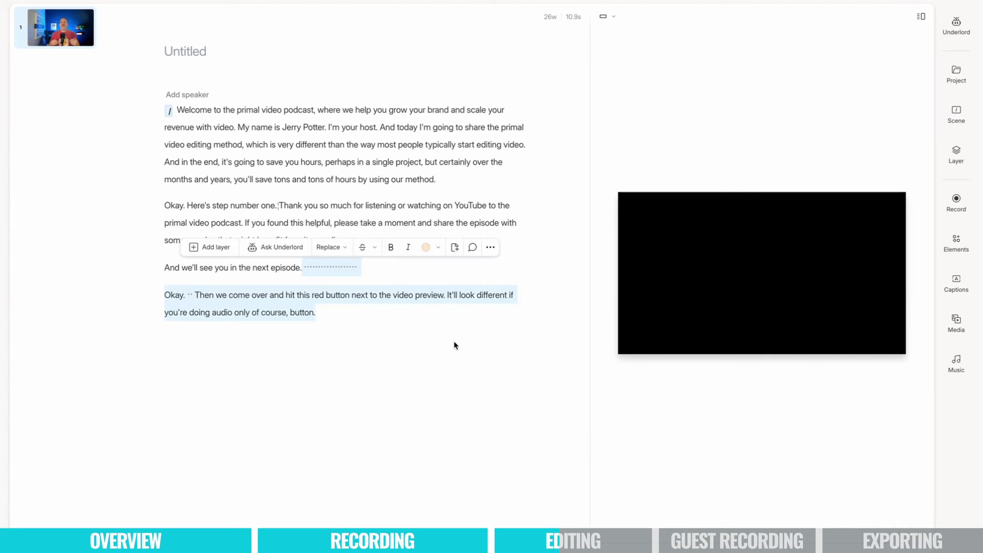
pyautogui.press('BackSpace')
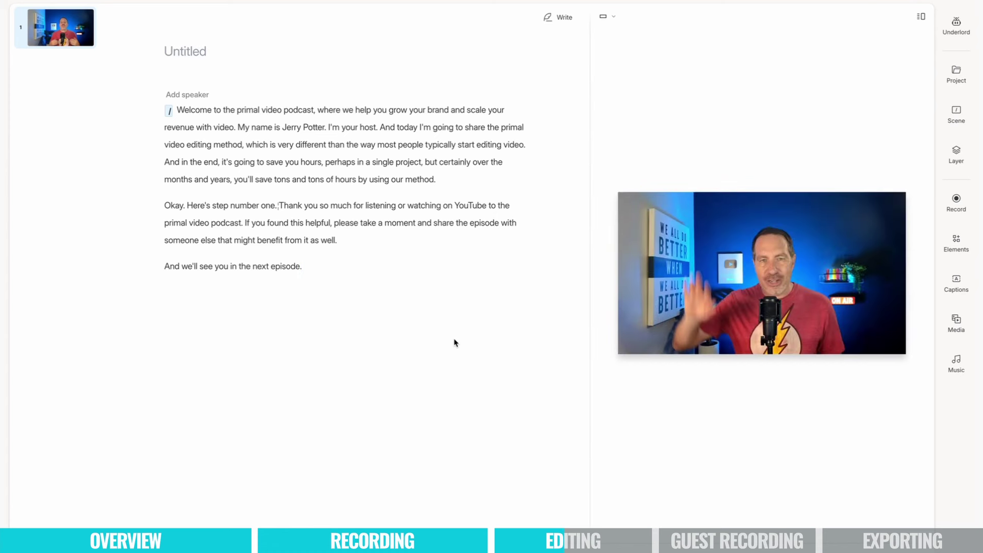
pyautogui.hotkey('ctrl', 'z')
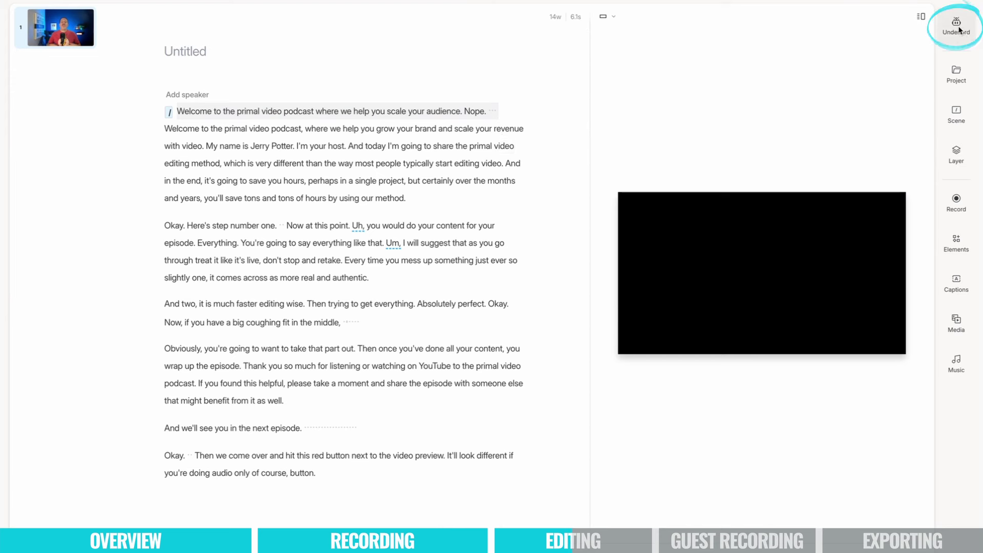
# Use Underlord's Shorten word gaps to cut the five 0.5 s+ pauses to 0.5 s, leaving 01:29.4.
pyautogui.click(957, 27)
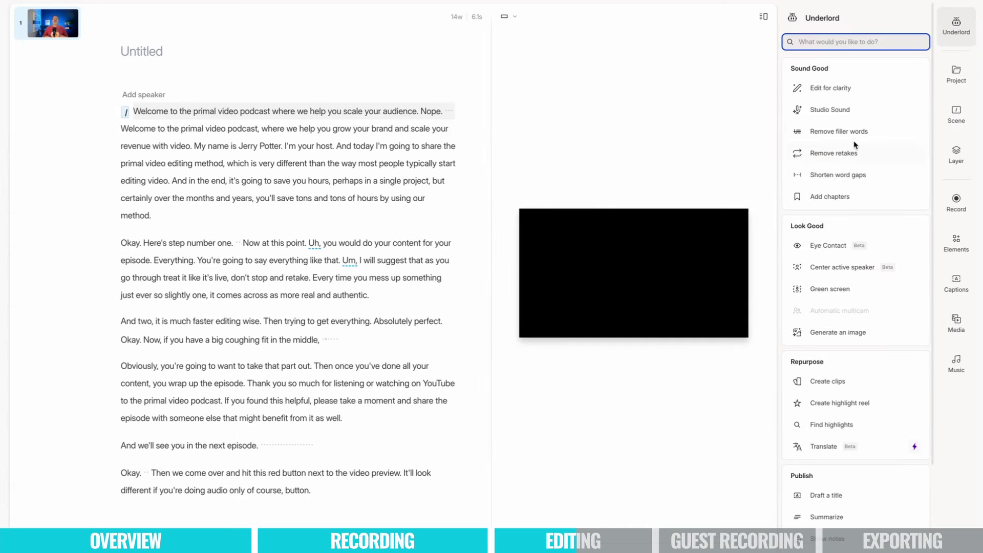
pyautogui.scroll(-1, 856, 146)
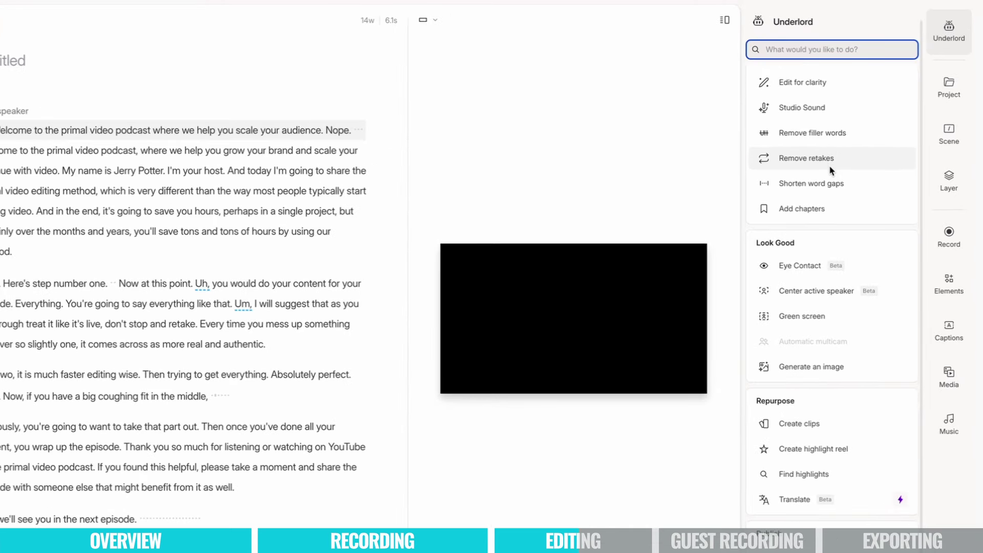
pyautogui.scroll(1, 831, 170)
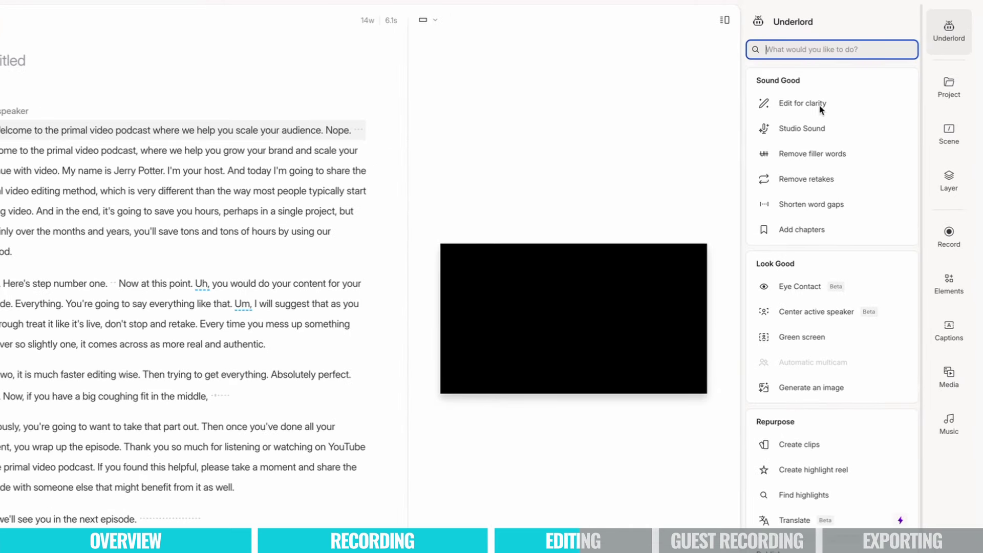
pyautogui.click(811, 205)
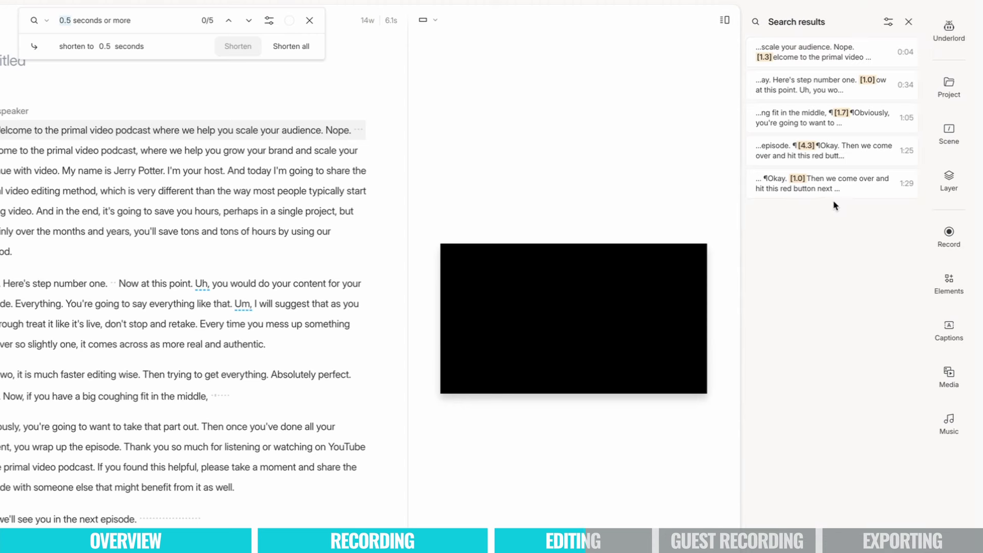
pyautogui.moveTo(843, 198)
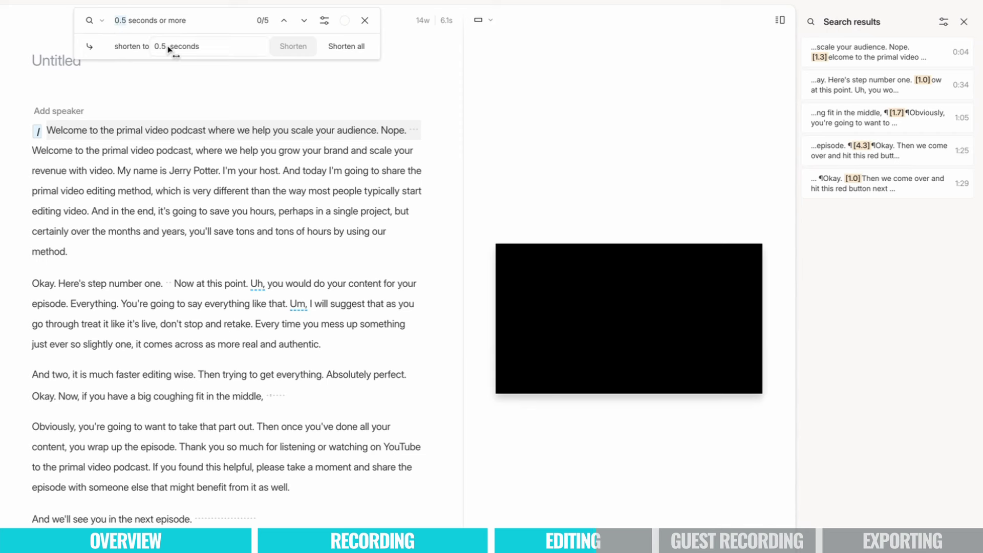
pyautogui.click(351, 53)
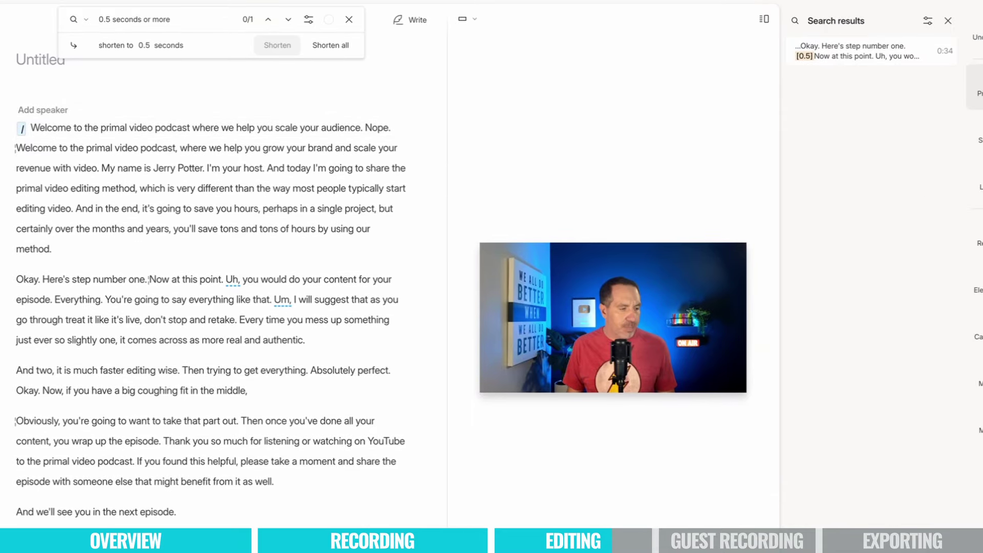
# Run Underlord's Remove retakes and apply it, striking 'Nope.' and the trailing 'button.' (now 01:23.9).
pyautogui.click(945, 28)
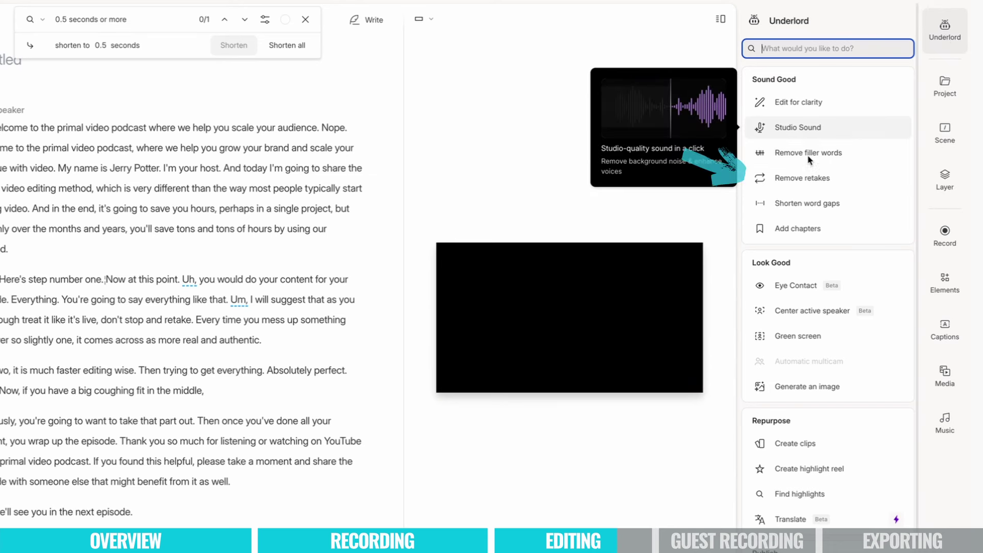
pyautogui.click(815, 179)
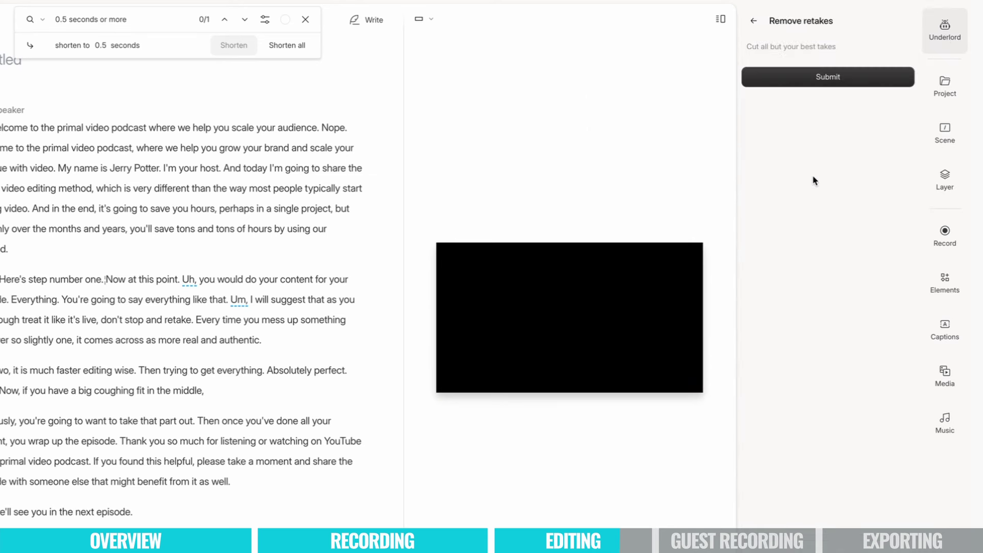
pyautogui.click(824, 77)
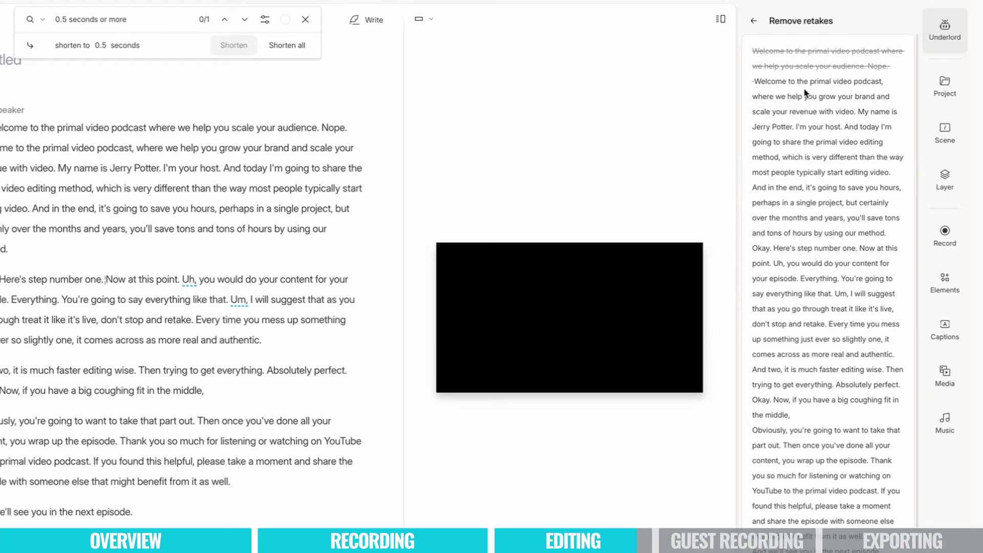
pyautogui.scroll(-3, 829, 234)
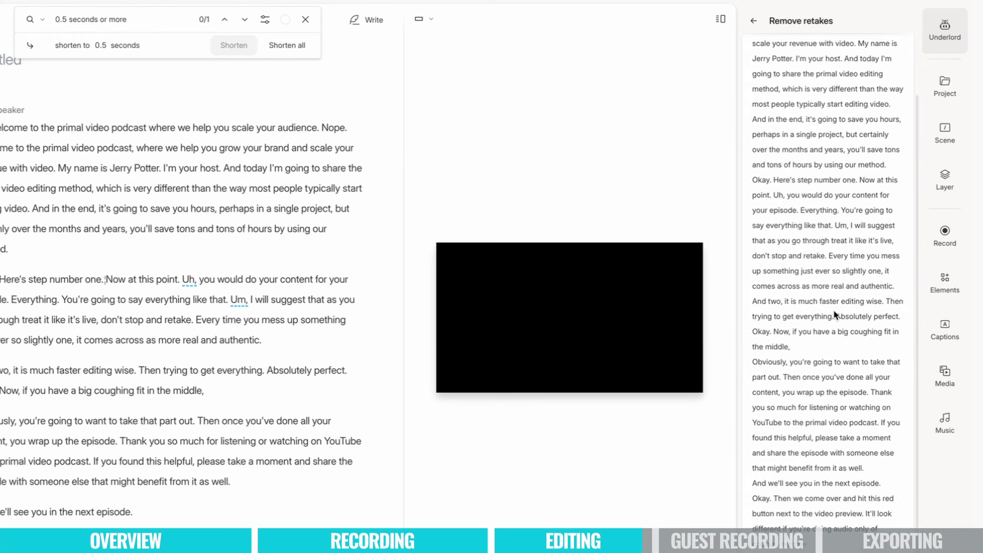
pyautogui.scroll(3, 835, 315)
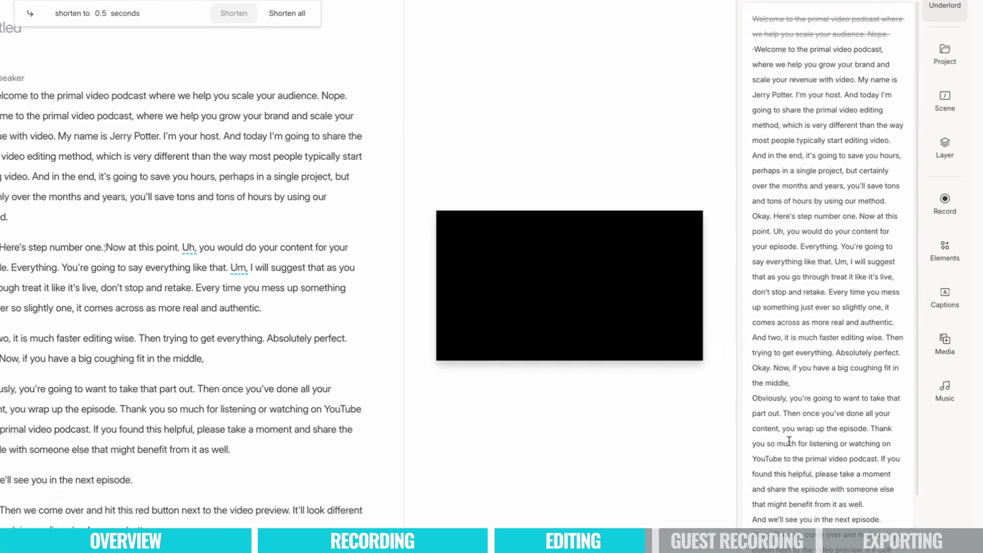
pyautogui.scroll(-3, 812, 436)
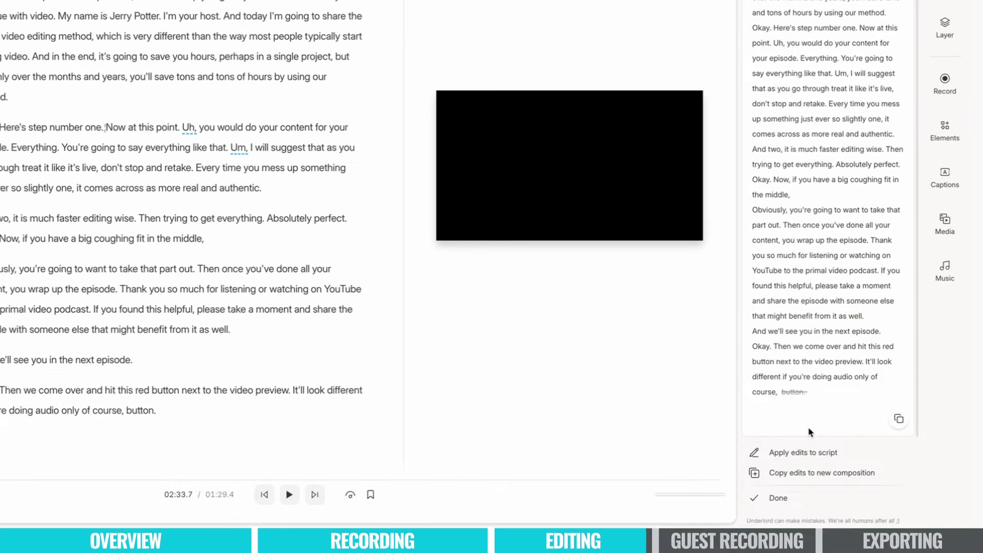
pyautogui.click(814, 454)
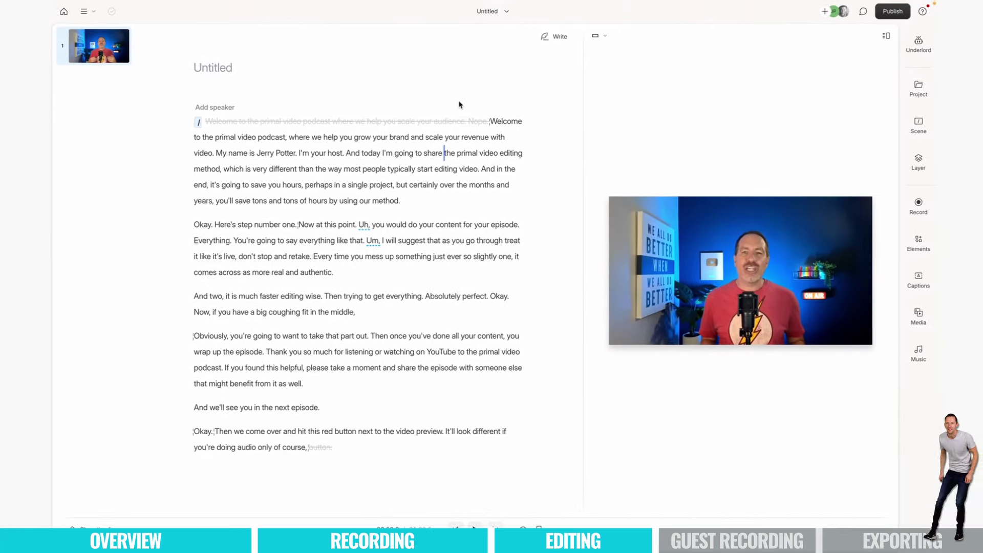
# From the Descript home screen, create a new Remote recording project.
pyautogui.click(64, 12)
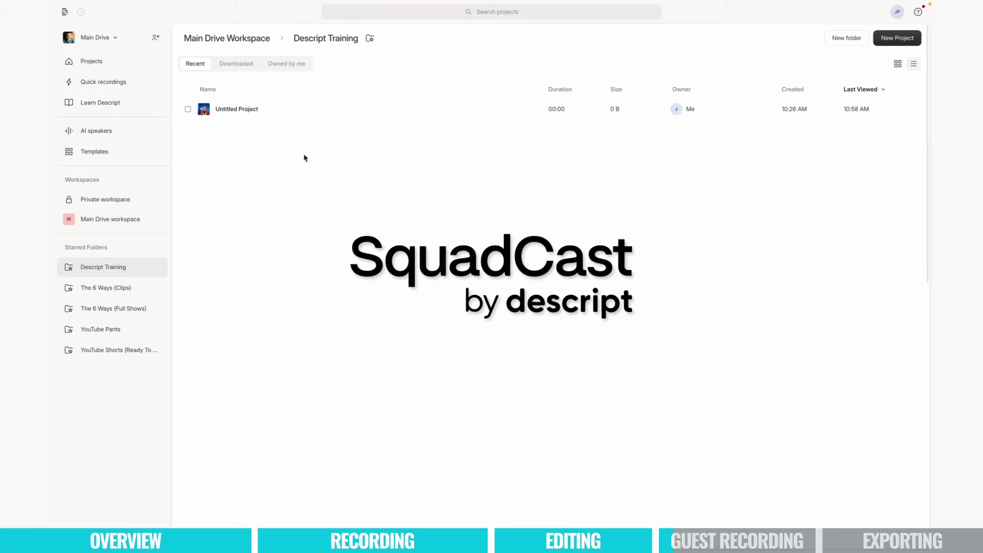
pyautogui.click(899, 40)
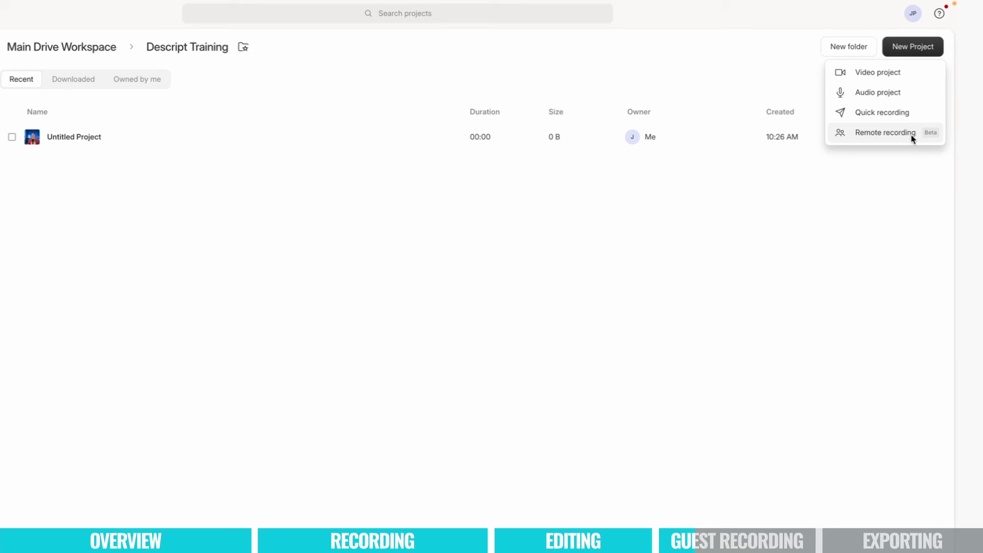
pyautogui.click(898, 138)
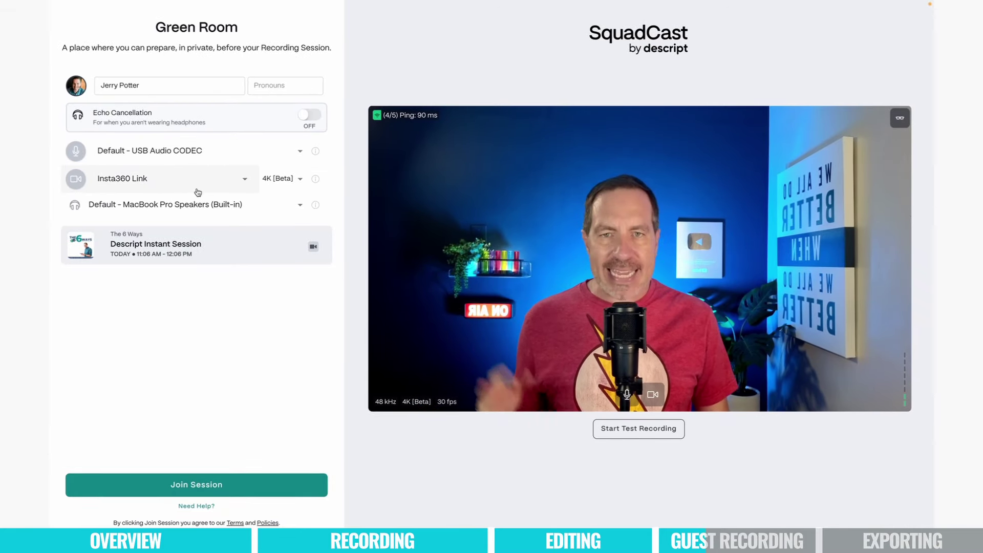
# Join the Descript Instant Session and copy a guest invite link with The Stage role.
pyautogui.click(197, 485)
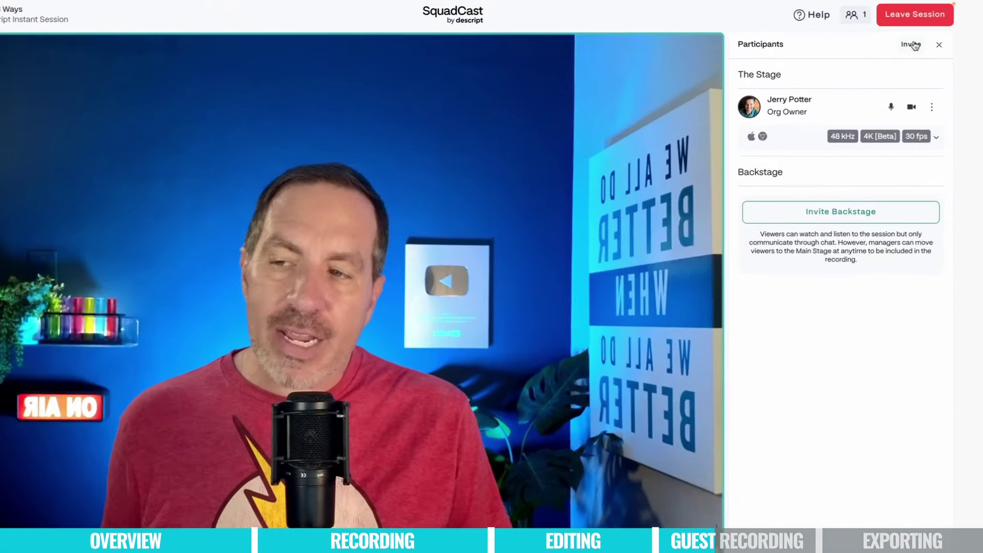
pyautogui.click(913, 45)
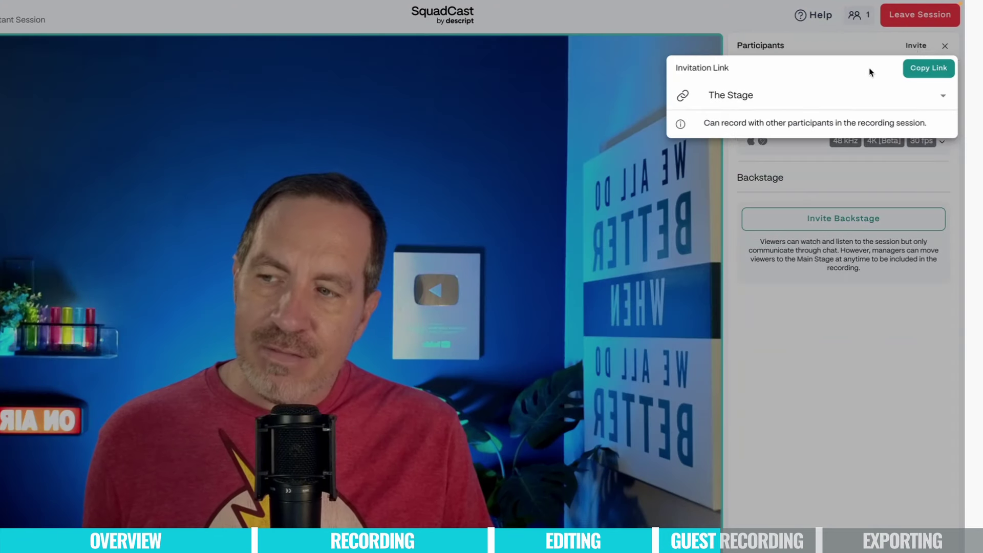
pyautogui.click(948, 98)
pyautogui.click(947, 98)
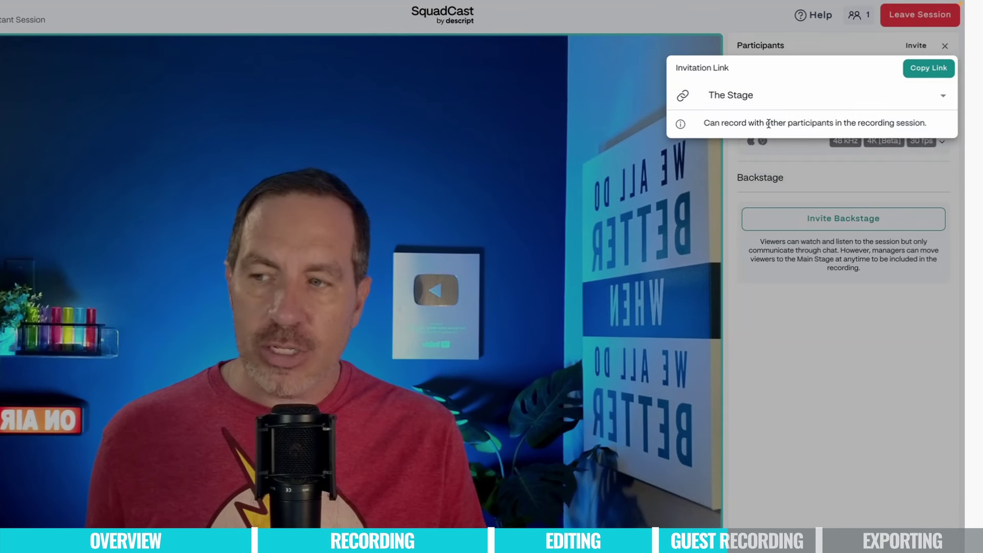
pyautogui.click(929, 69)
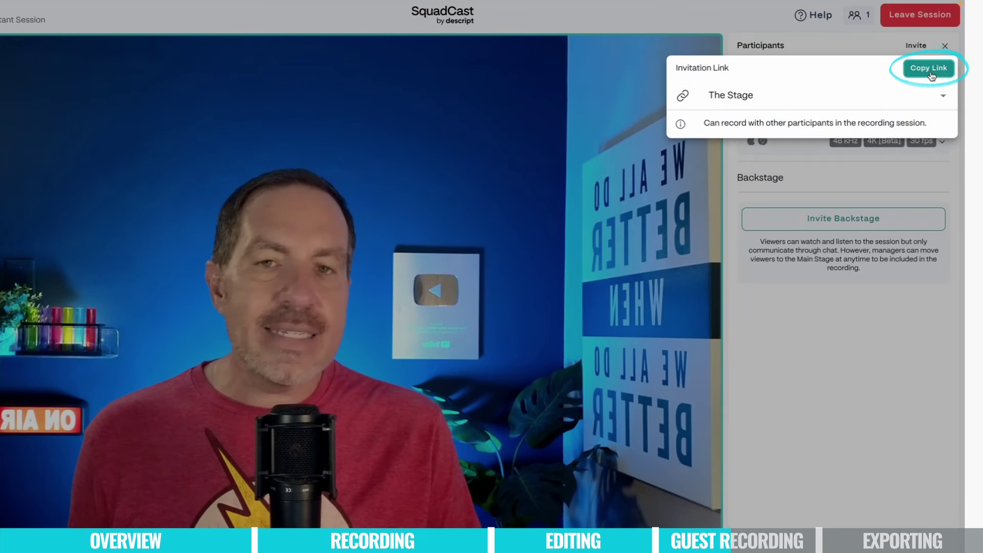
pyautogui.click(932, 75)
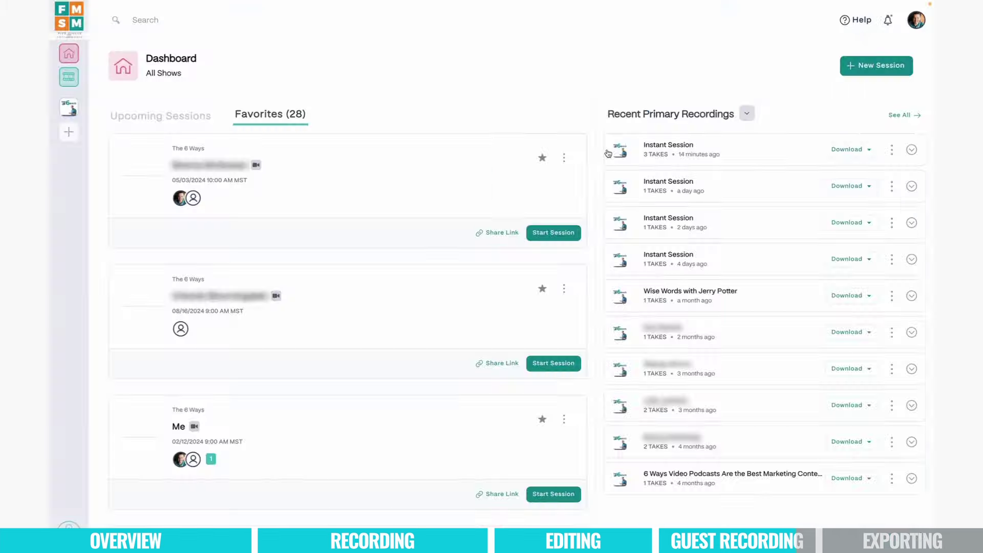
# Bring up the New Session options on the SquadCast dashboard.
pyautogui.click(877, 66)
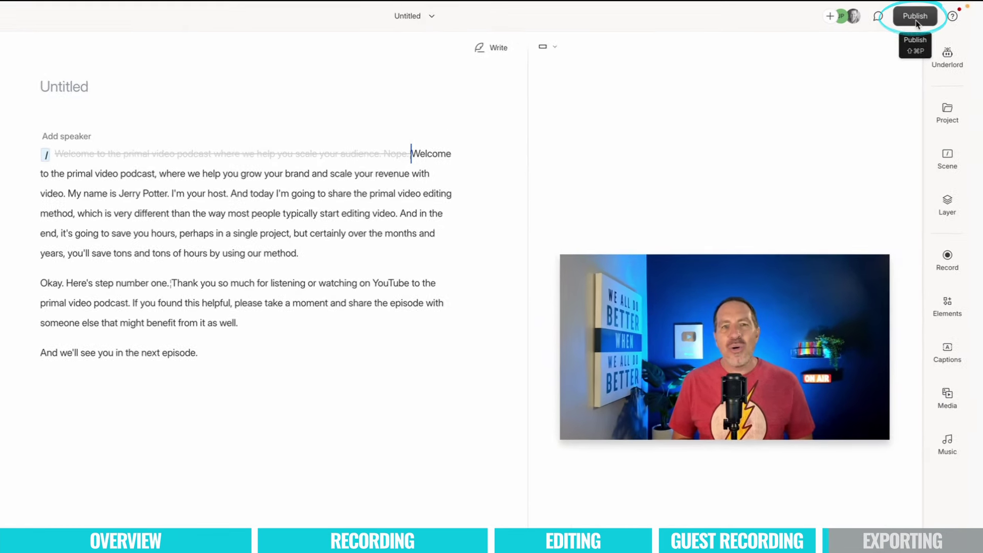
# Open the Publish panel and compare the web-link and YouTube destination settings.
pyautogui.click(917, 22)
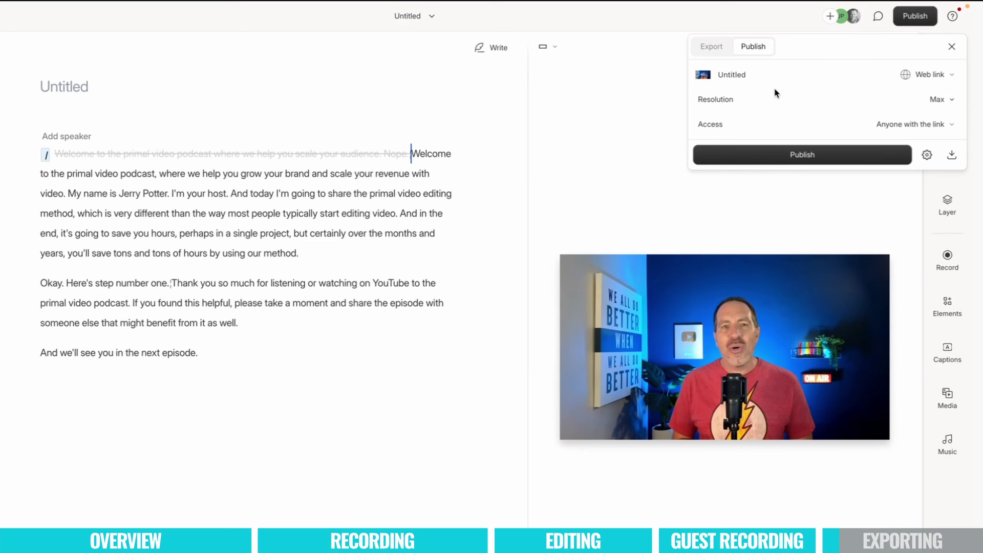
pyautogui.click(950, 77)
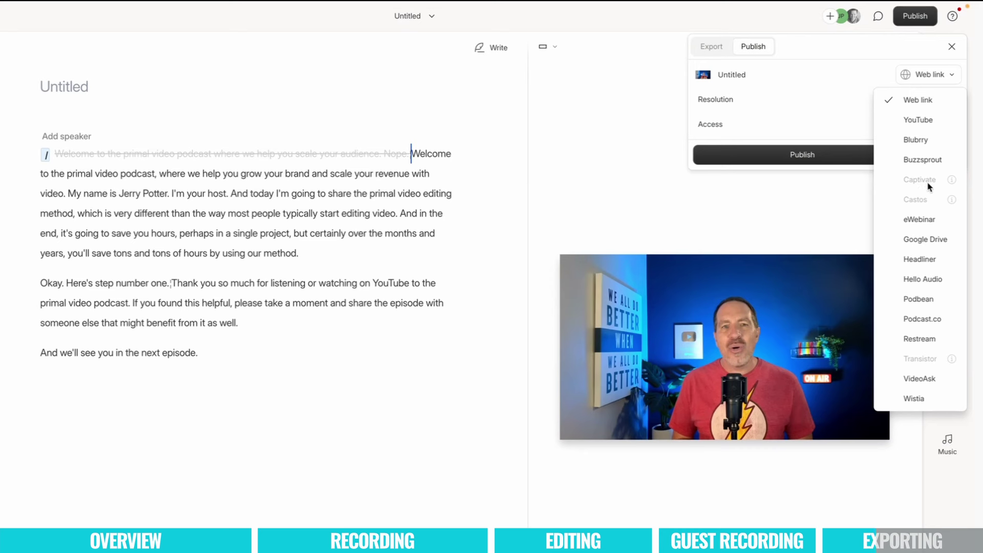
pyautogui.moveTo(933, 183)
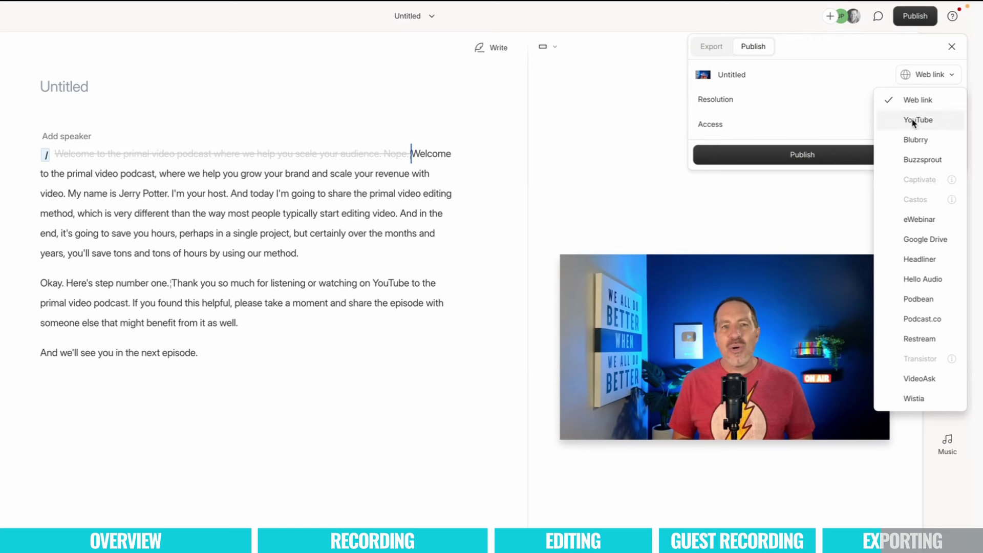
pyautogui.click(928, 121)
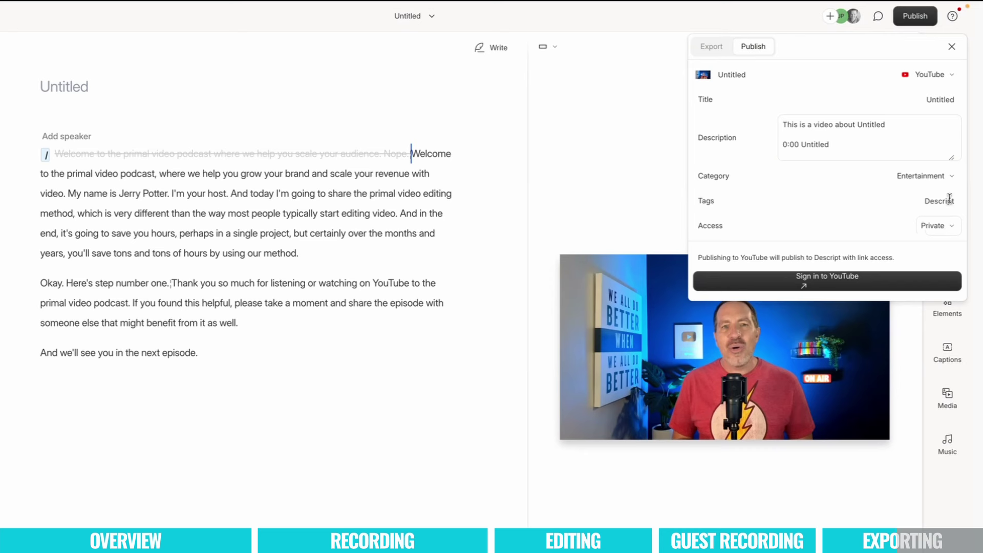
pyautogui.click(712, 47)
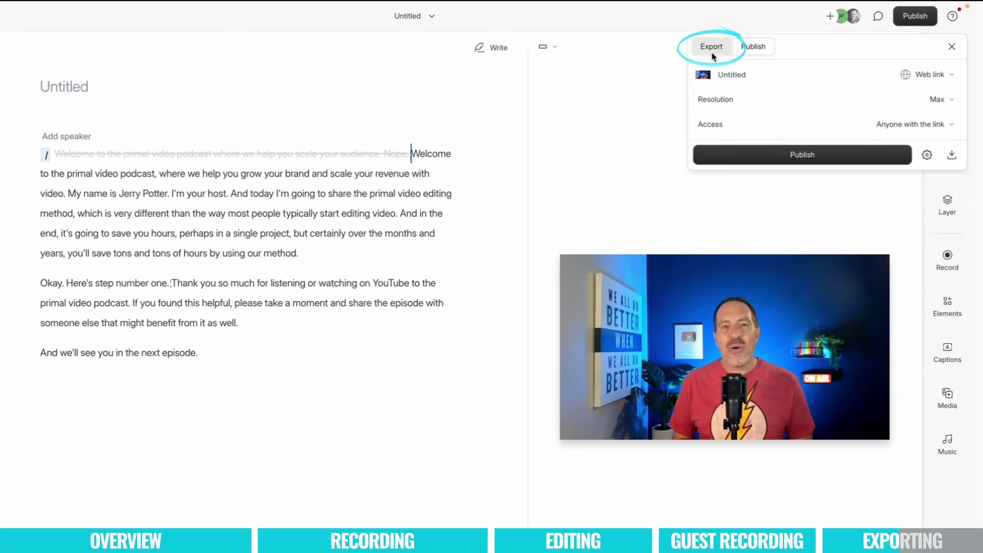
# Switch to the Export tab and keep the video resolution at Max with High quality.
pyautogui.click(712, 51)
pyautogui.click(754, 48)
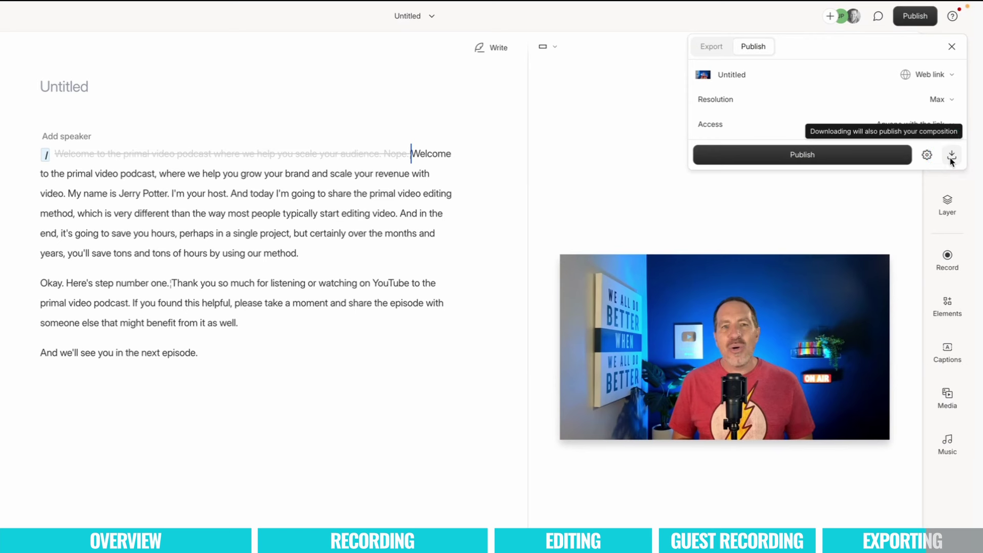
pyautogui.click(711, 49)
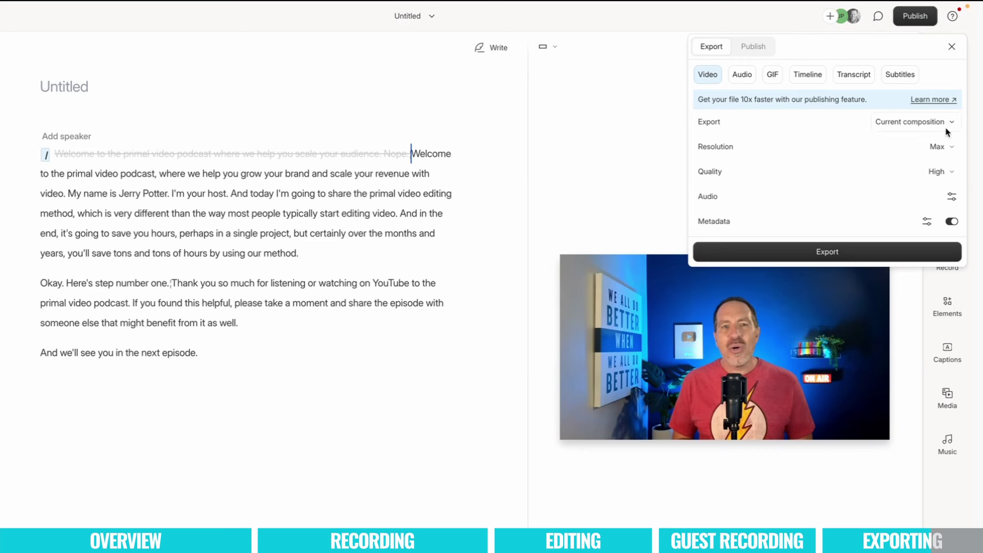
pyautogui.click(951, 147)
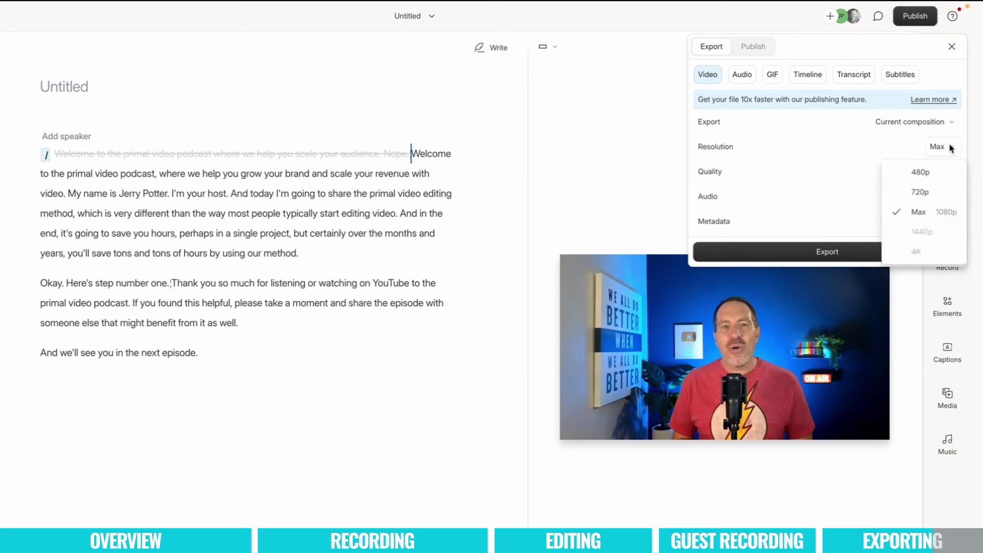
pyautogui.click(884, 140)
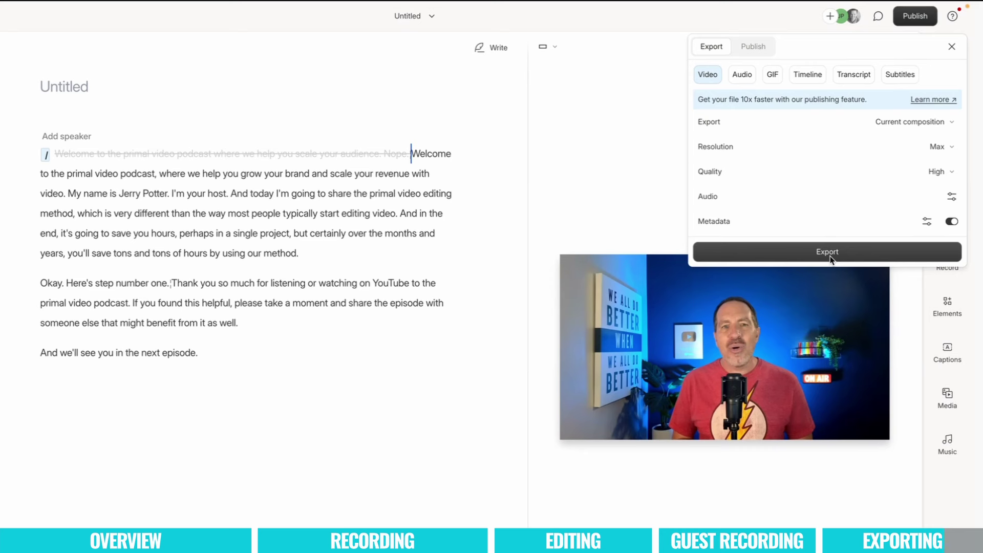
# Download the episode as 'Primal Video Podcast Sample.mp4' into Downloads, then go back to the projects list.
pyautogui.click(744, 46)
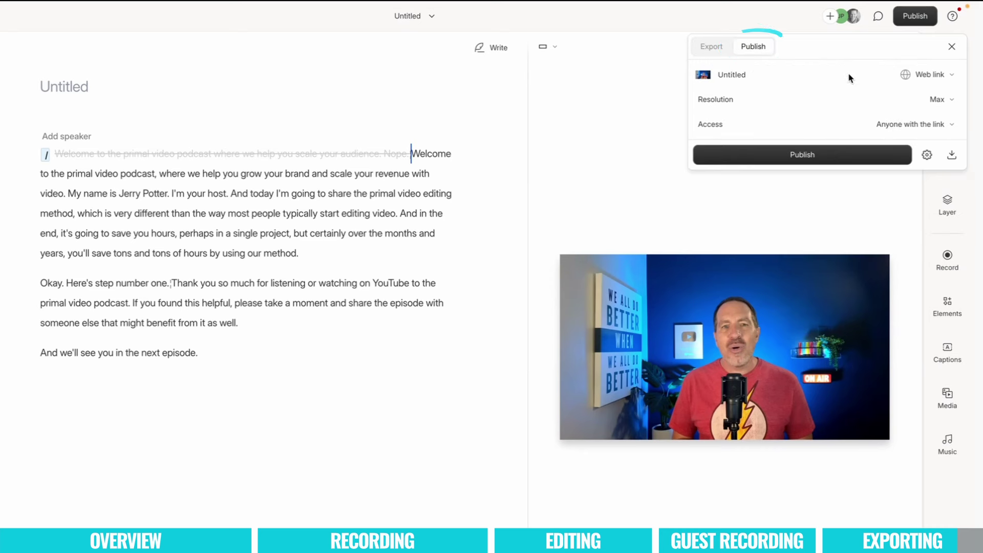
pyautogui.click(951, 155)
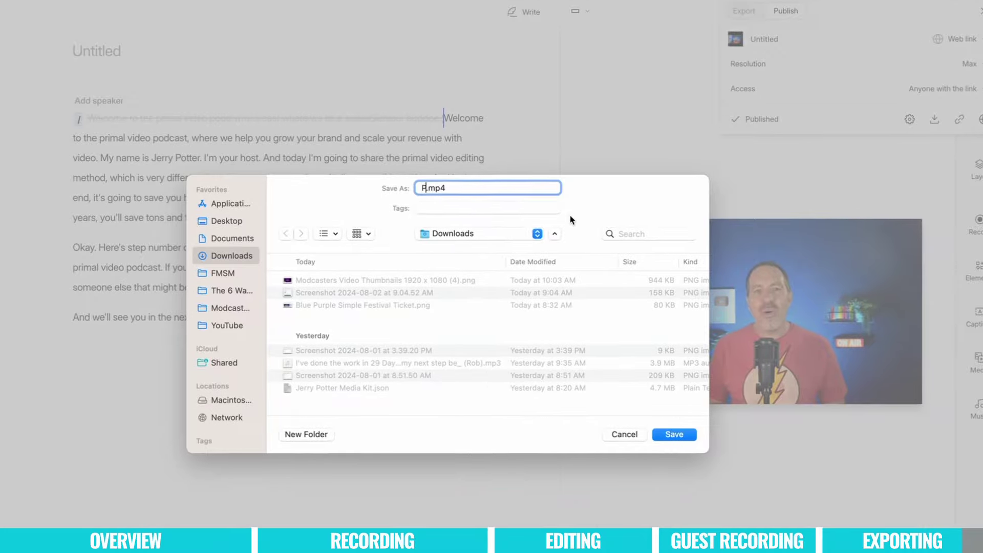
pyautogui.write('Primal Video Podcast Sample')
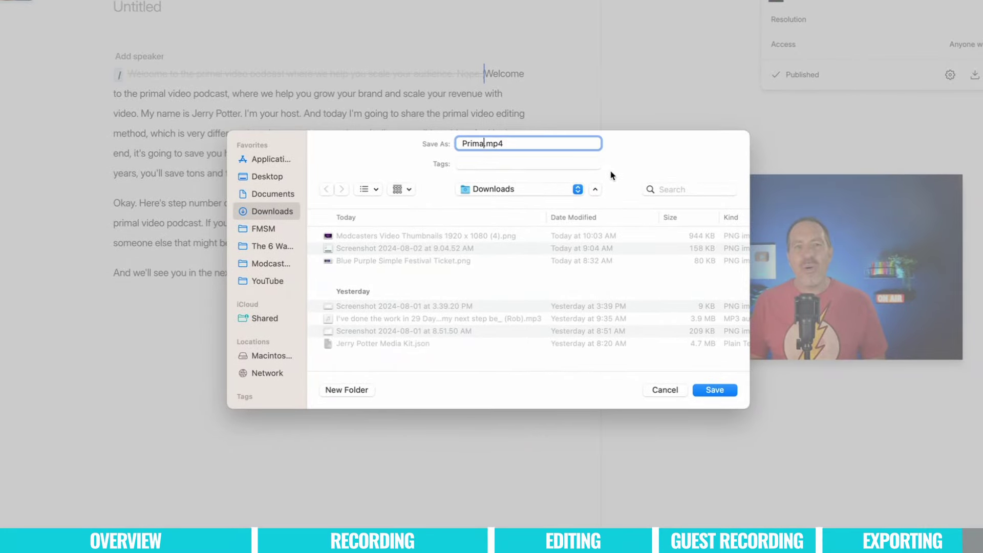
pyautogui.click(696, 389)
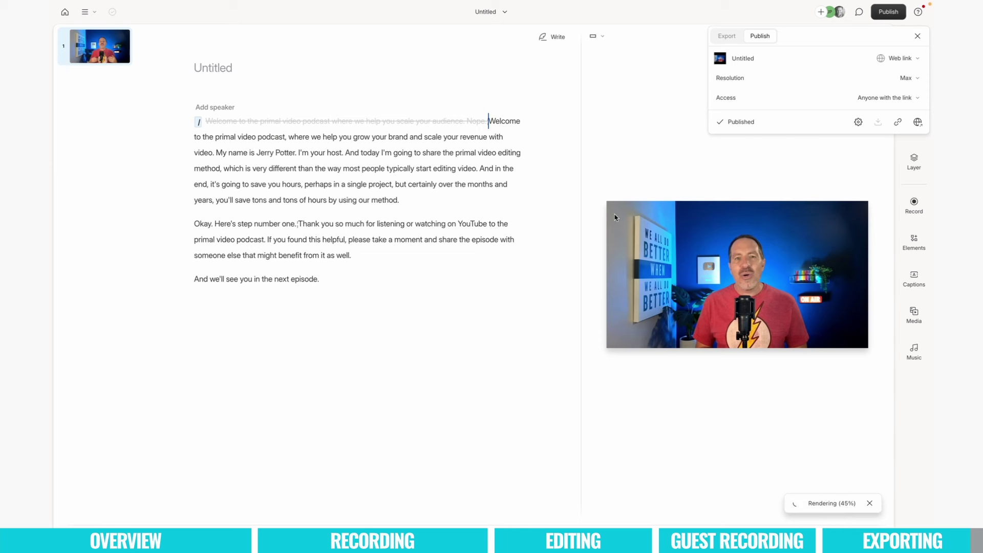
pyautogui.click(65, 12)
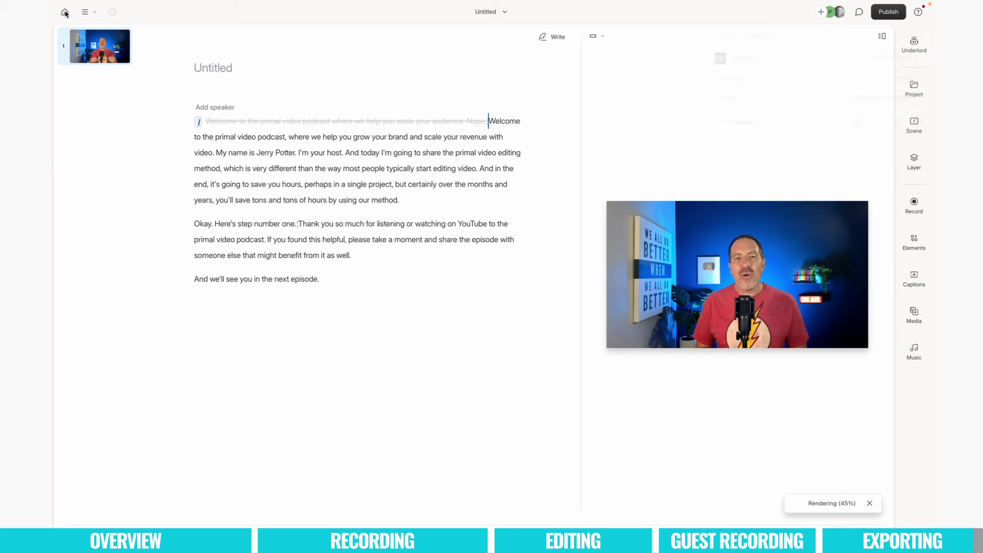